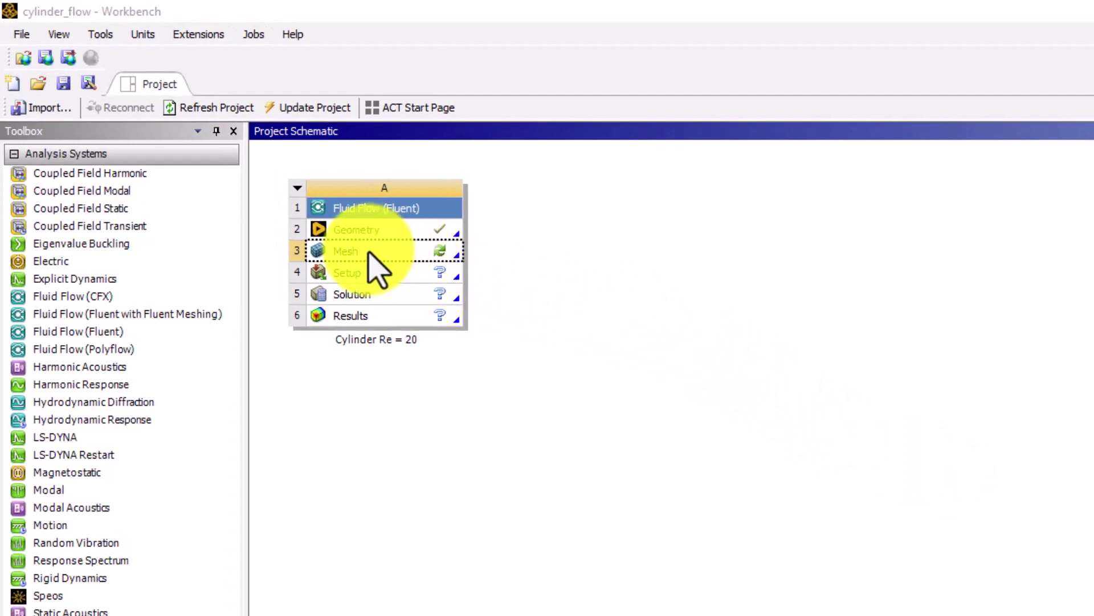
Open the Cylinder Re = 20 system's Mesh cell in Ansys Meshing from Workbench
{"action": "left_click", "coordinate": [368, 251]}
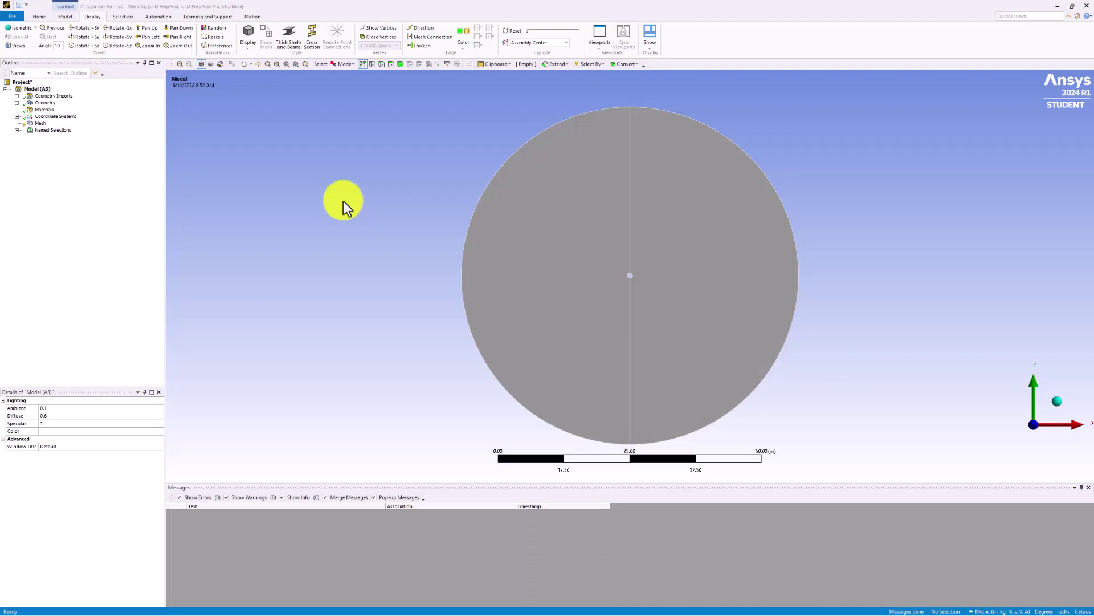
{"action": "middle_click_drag", "start_coordinate": [416, 237], "coordinate": [331, 285]}
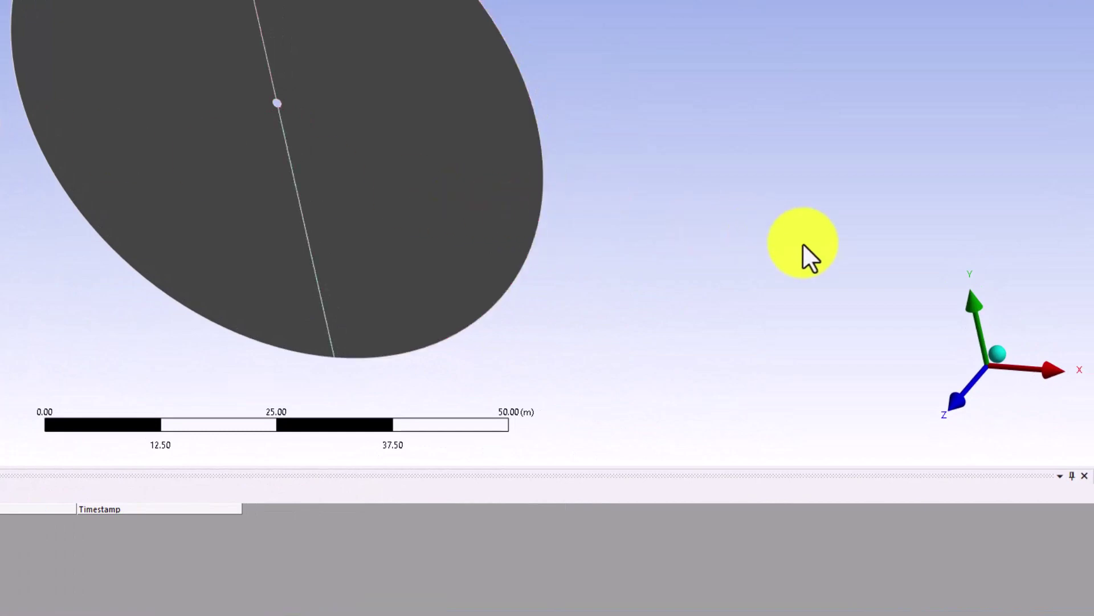
{"action": "left_click", "coordinate": [964, 399]}
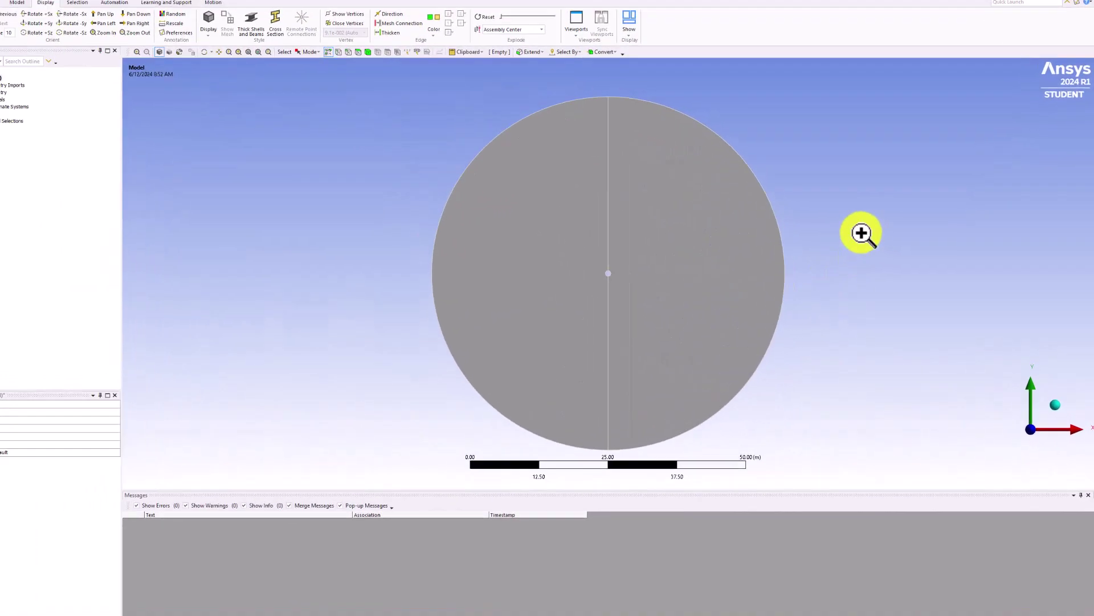
{"action": "right_click", "coordinate": [861, 234]}
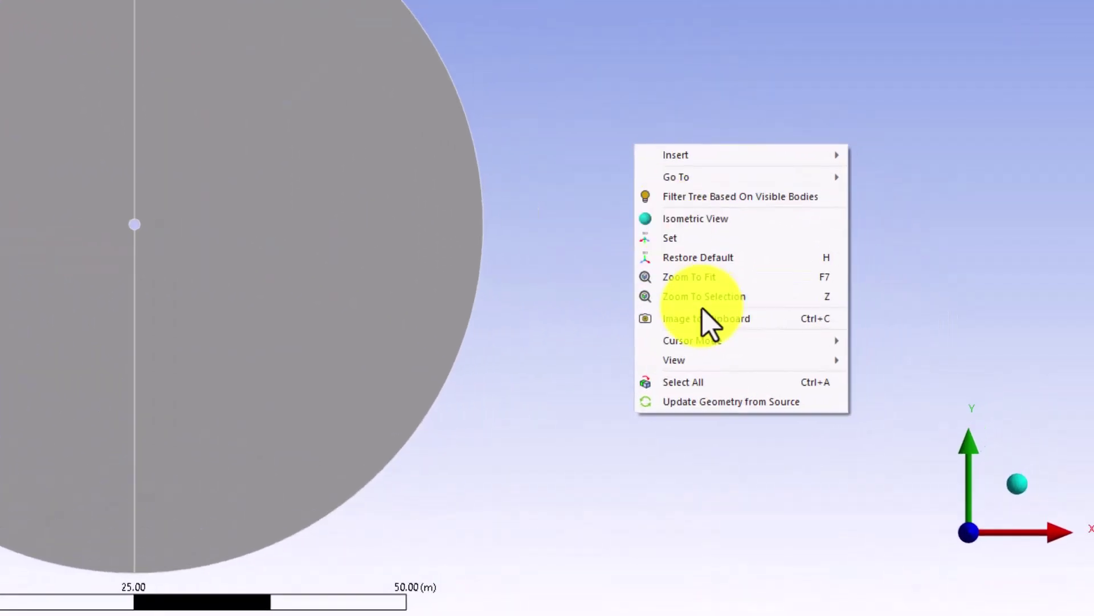
{"action": "left_click", "coordinate": [893, 304]}
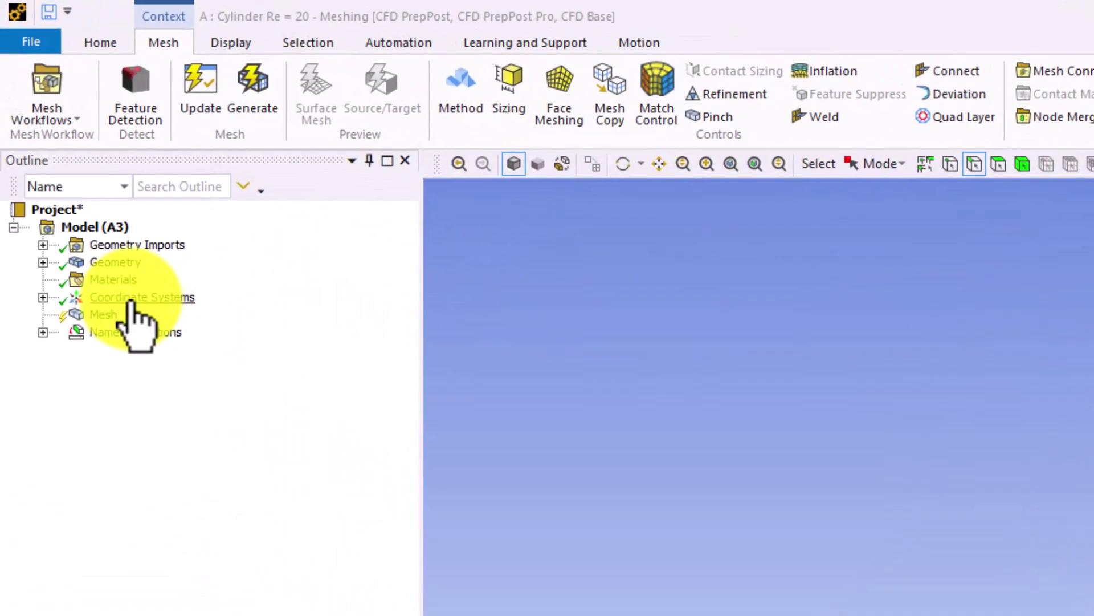
Select Mesh in the Outline and generate a default disk mesh
{"action": "left_click", "coordinate": [114, 325]}
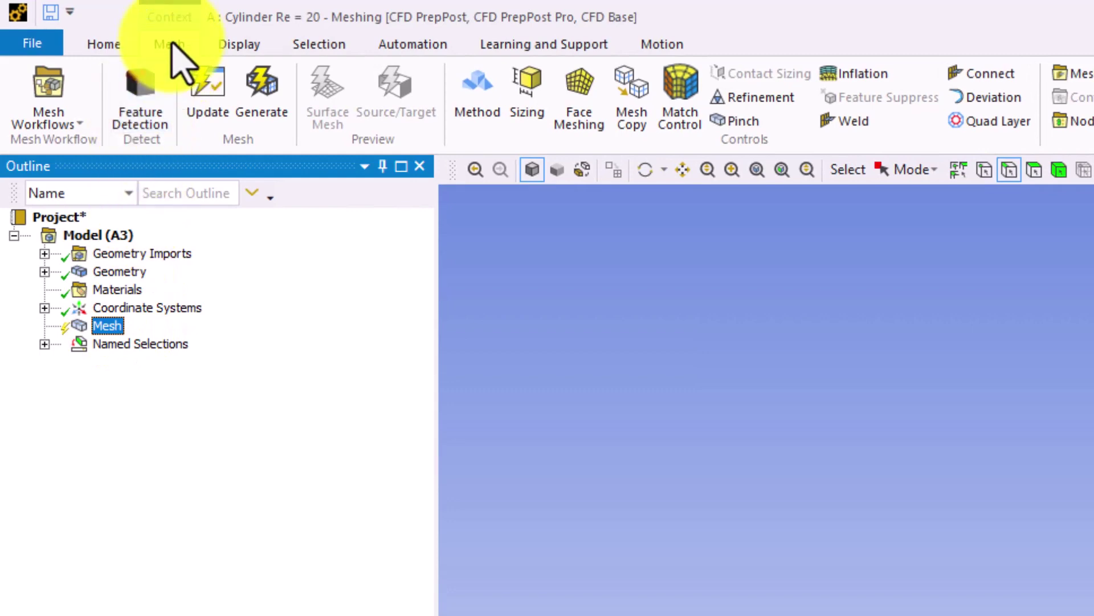
{"action": "left_click", "coordinate": [260, 102]}
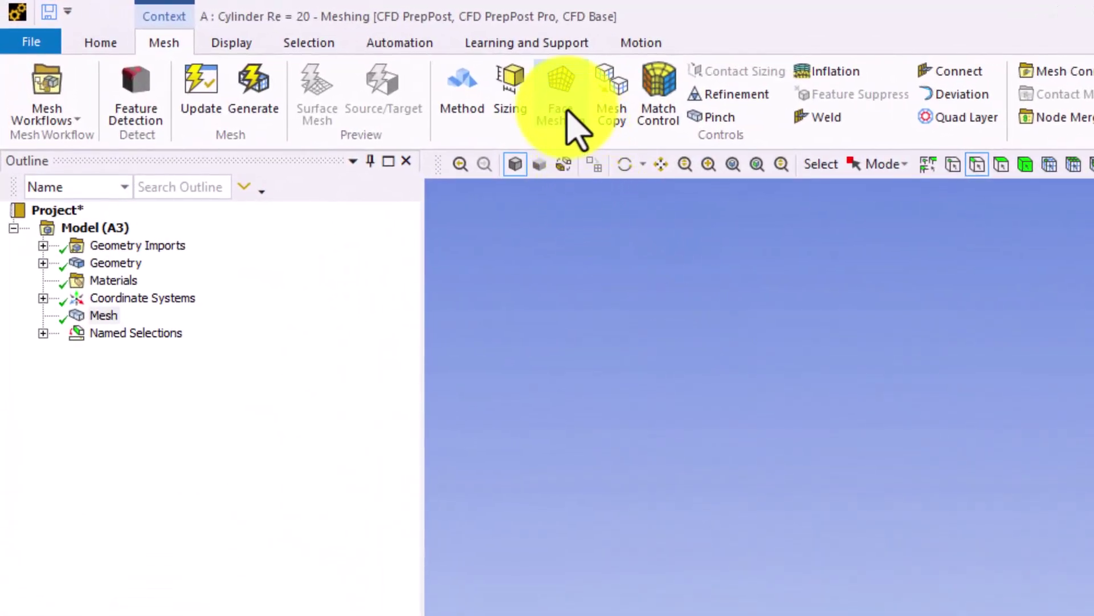
Add a Face Meshing control on the left and right disk halves and regenerate the mesh
{"action": "left_click", "coordinate": [577, 122]}
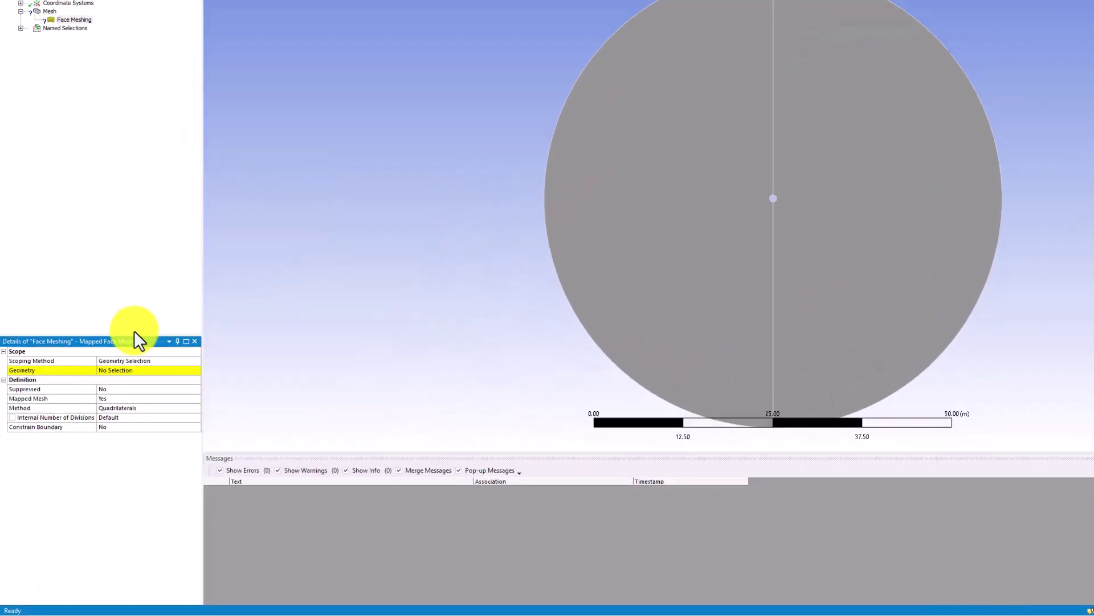
{"action": "left_click", "coordinate": [110, 488]}
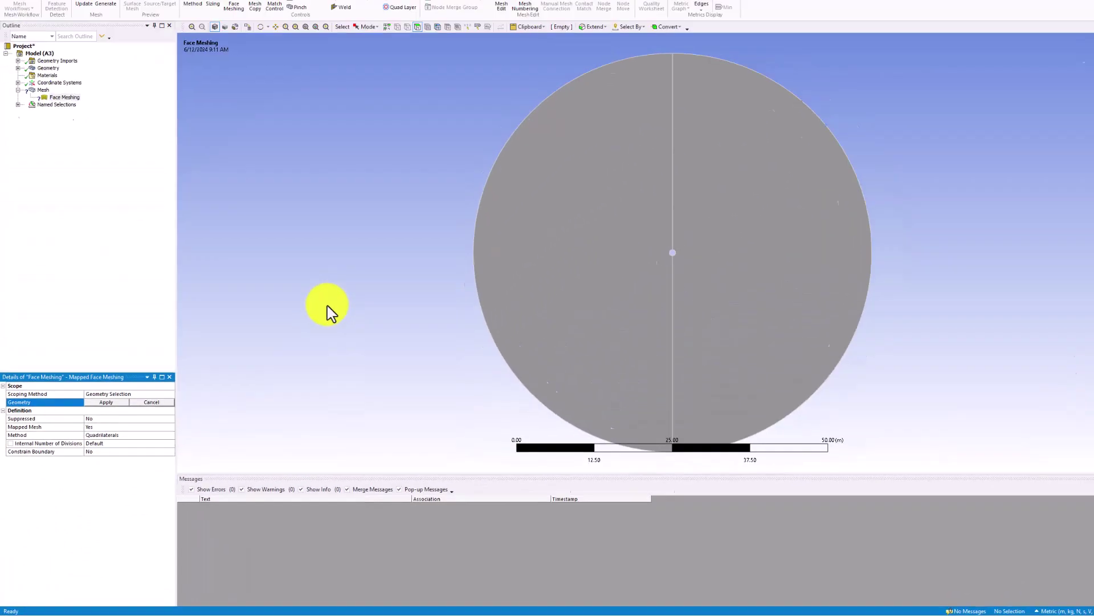
{"action": "left_click", "coordinate": [567, 252]}
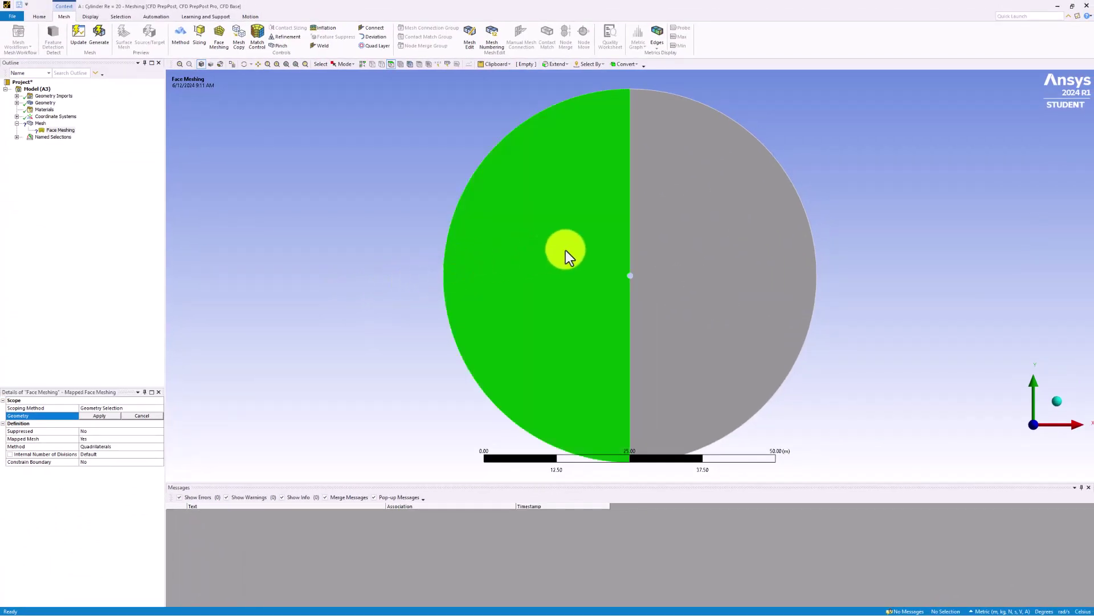
{"action": "left_click", "coordinate": [730, 245], "text": "ctrl"}
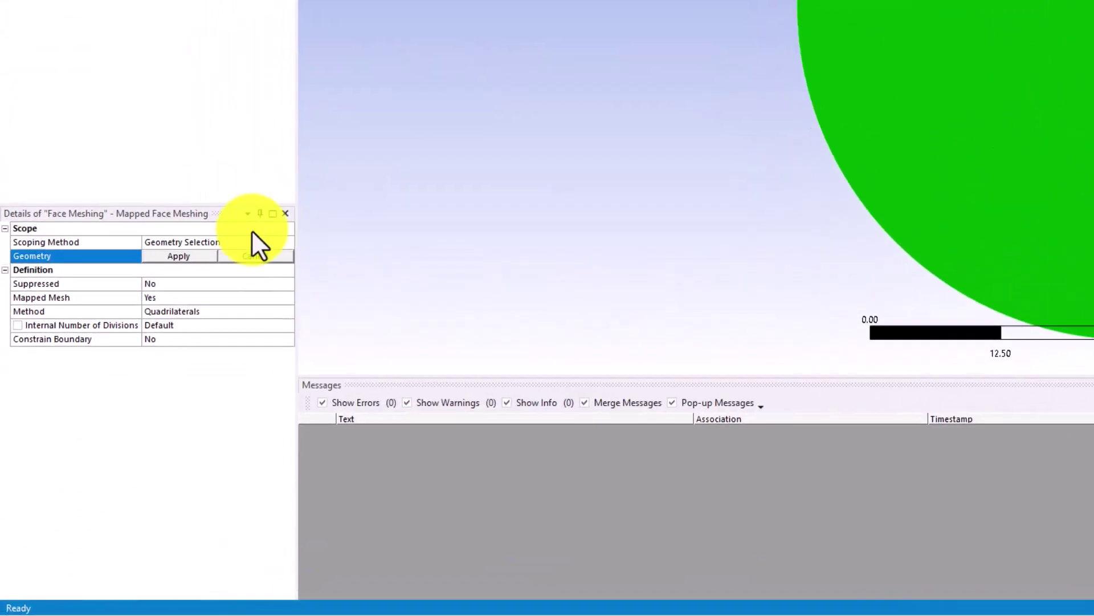
{"action": "left_click", "coordinate": [115, 384]}
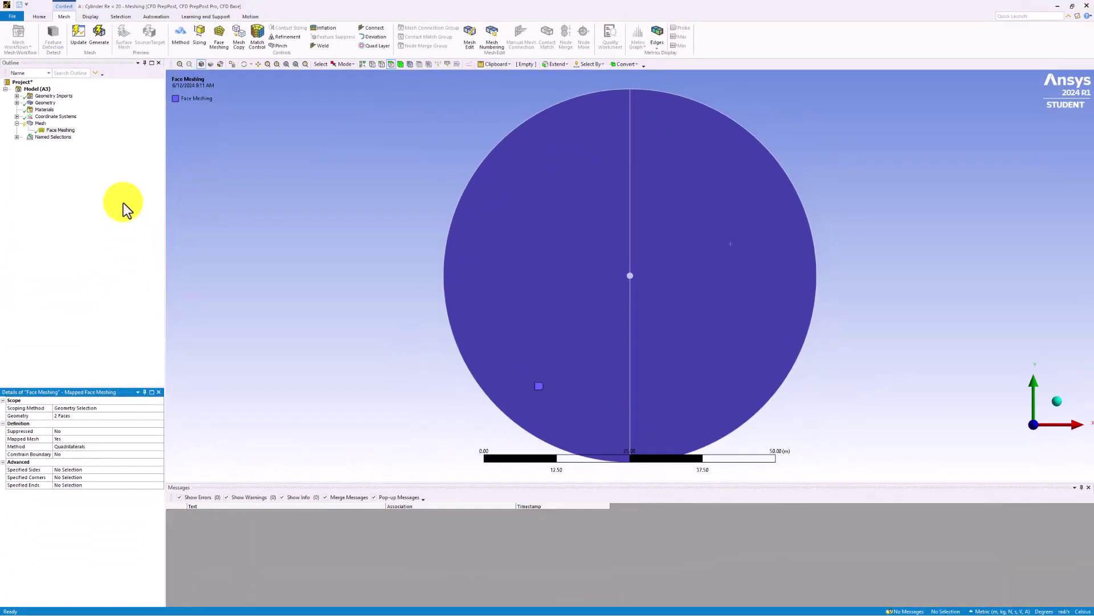
{"action": "left_click", "coordinate": [41, 118]}
{"action": "left_click", "coordinate": [90, 35]}
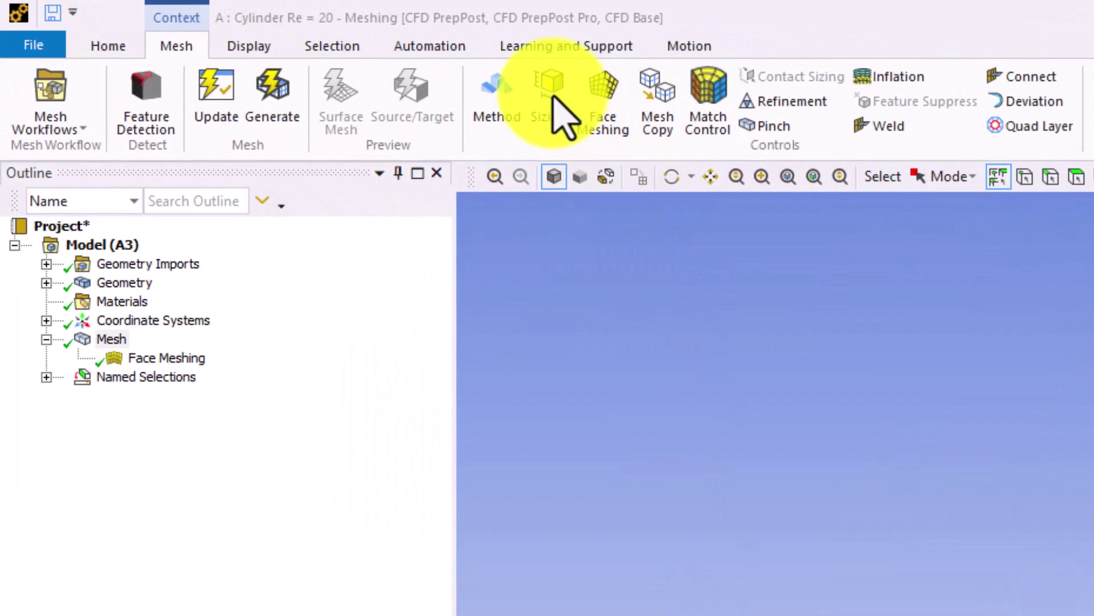
Scope a new Sizing control to the two outer boundary arcs and two cylinder arcs
{"action": "left_click", "coordinate": [555, 114]}
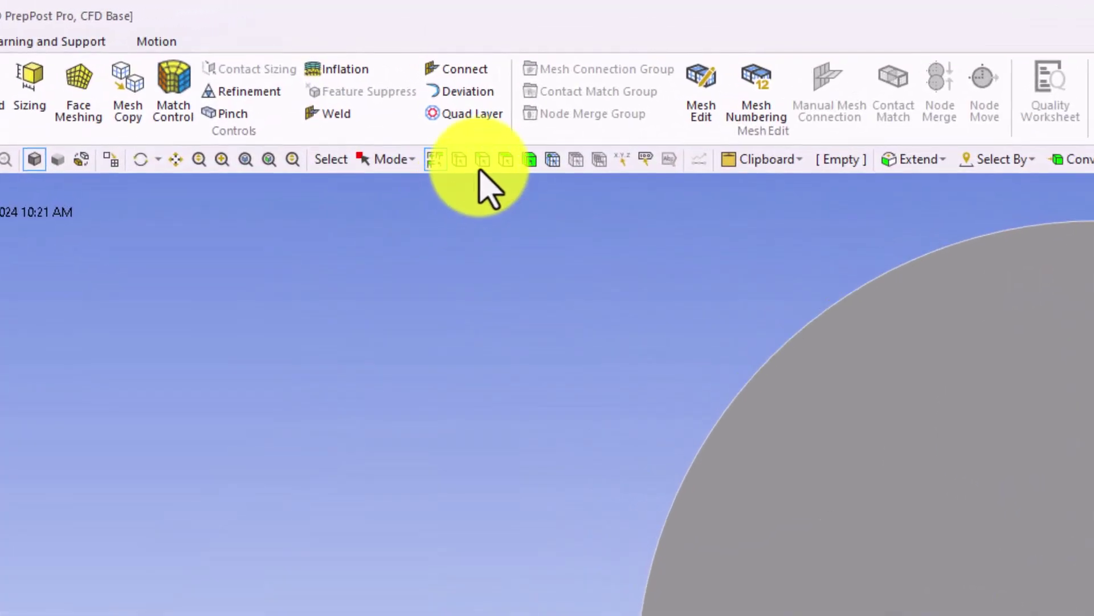
{"action": "left_click", "coordinate": [482, 160]}
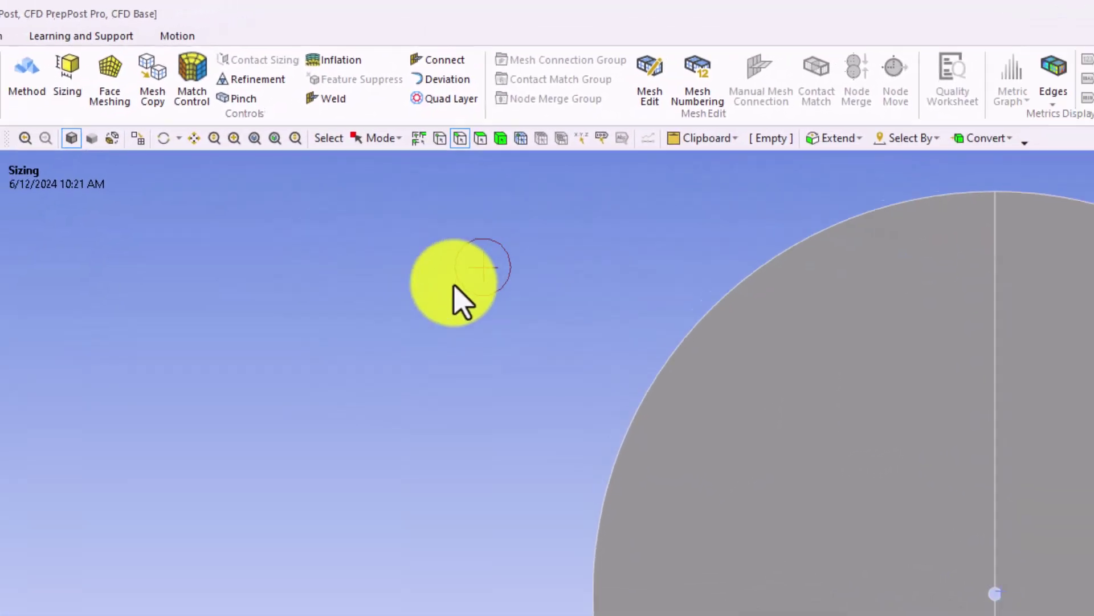
{"action": "left_click", "coordinate": [468, 490]}
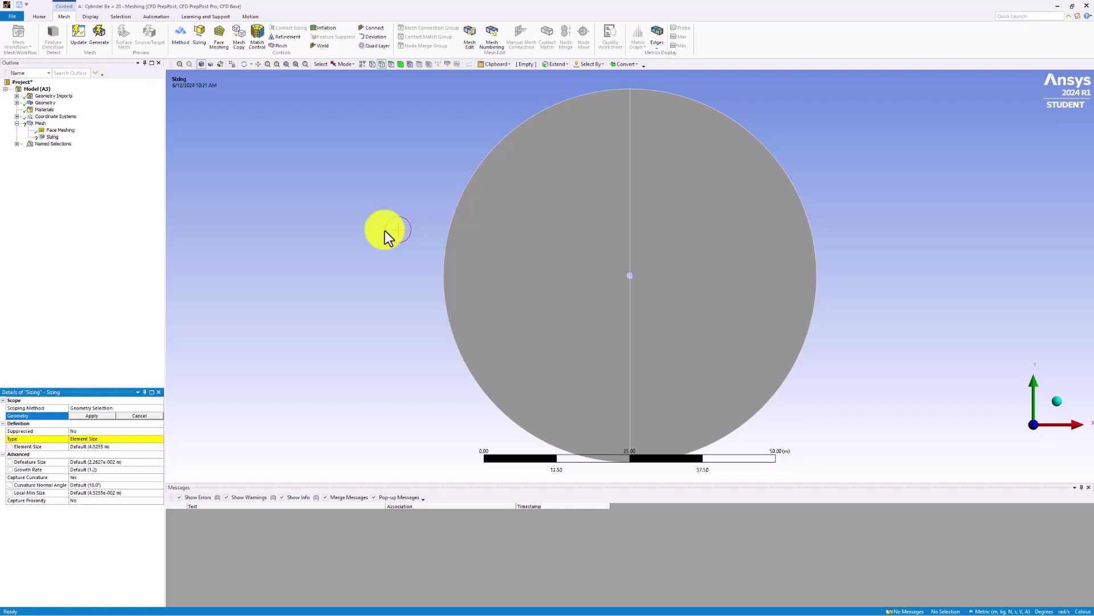
{"action": "left_click", "coordinate": [446, 252]}
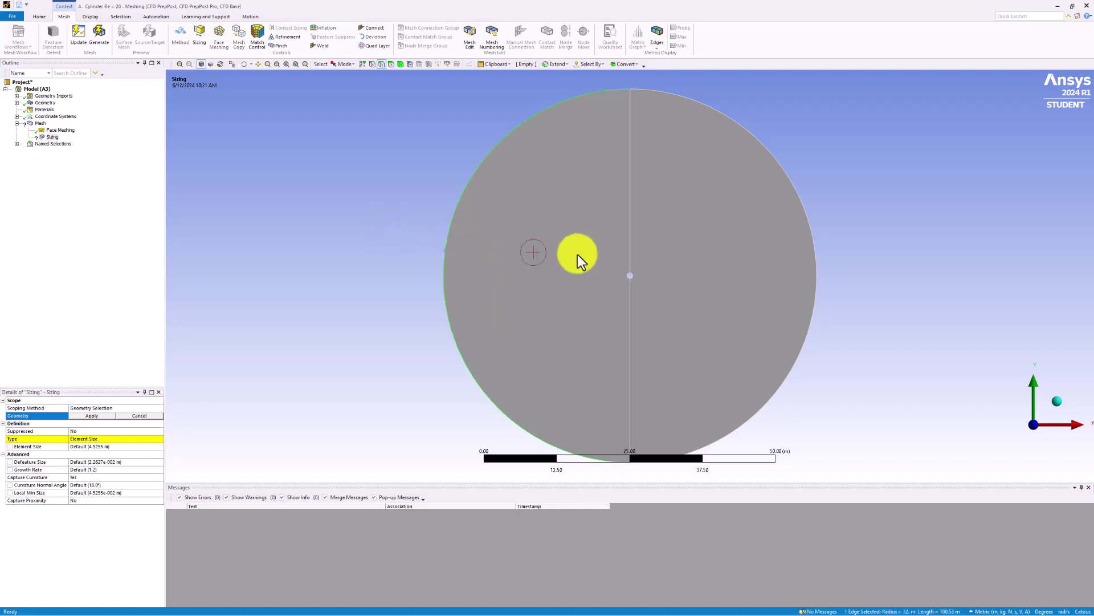
{"action": "left_click", "coordinate": [816, 252], "text": "ctrl"}
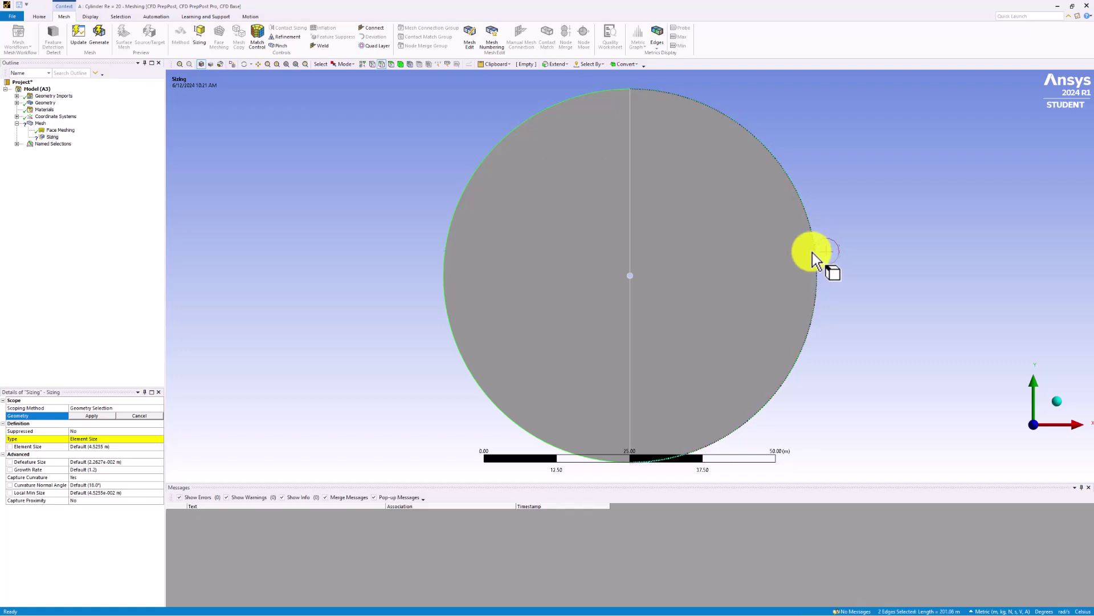
{"action": "right_click_drag", "start_coordinate": [611, 265], "coordinate": [650, 289]}
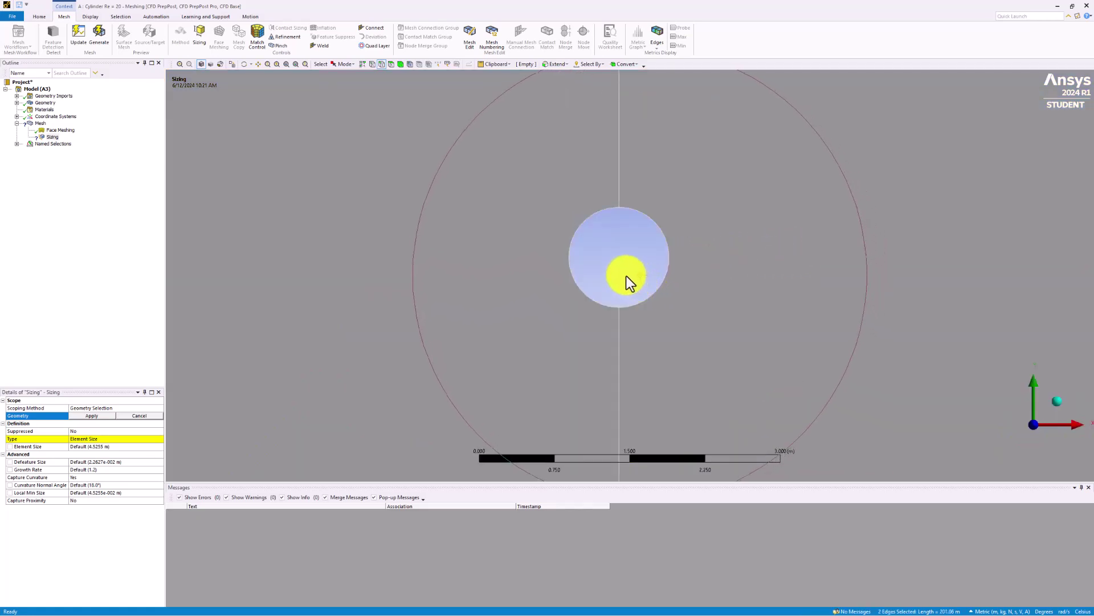
{"action": "left_click", "coordinate": [570, 264], "text": "ctrl"}
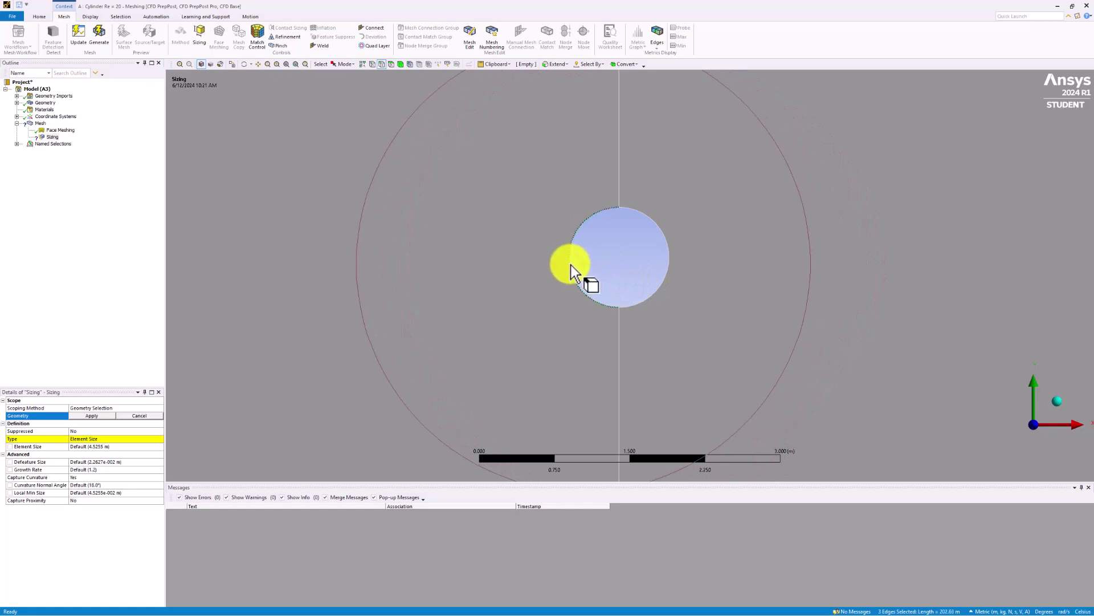
{"action": "left_click", "coordinate": [667, 262], "text": "ctrl"}
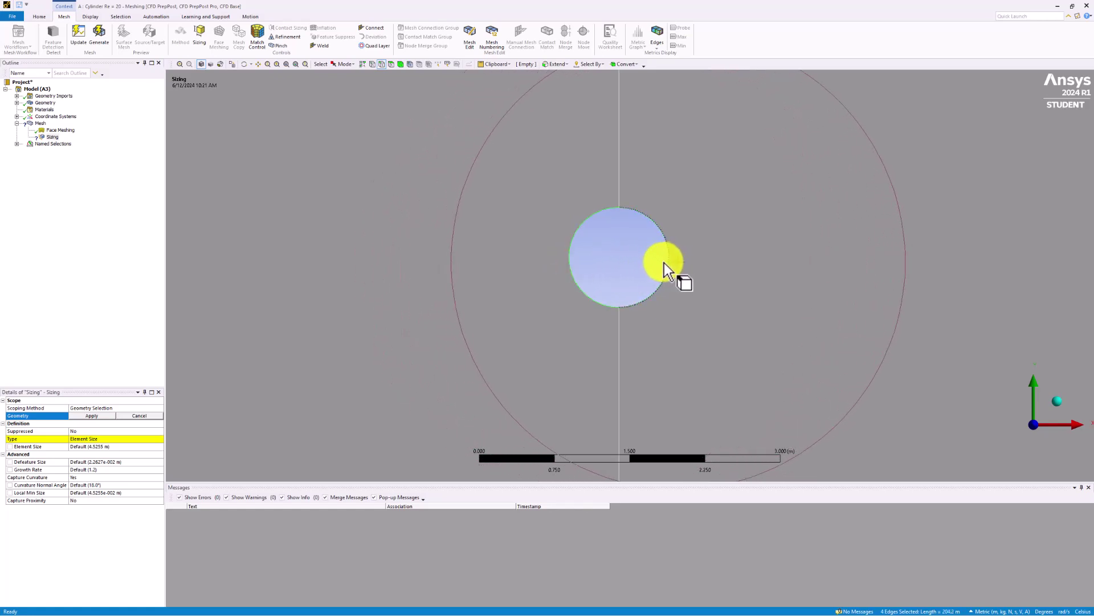
{"action": "left_click", "coordinate": [93, 415]}
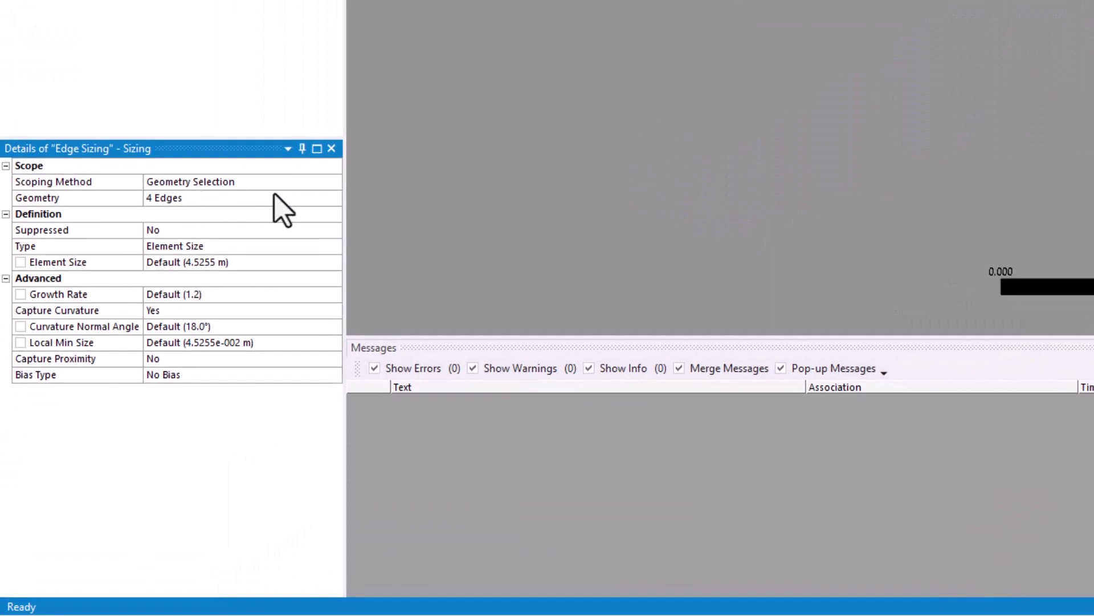
Change the four-edge sizing to Number of Divisions with 96 divisions
{"action": "left_click", "coordinate": [324, 230]}
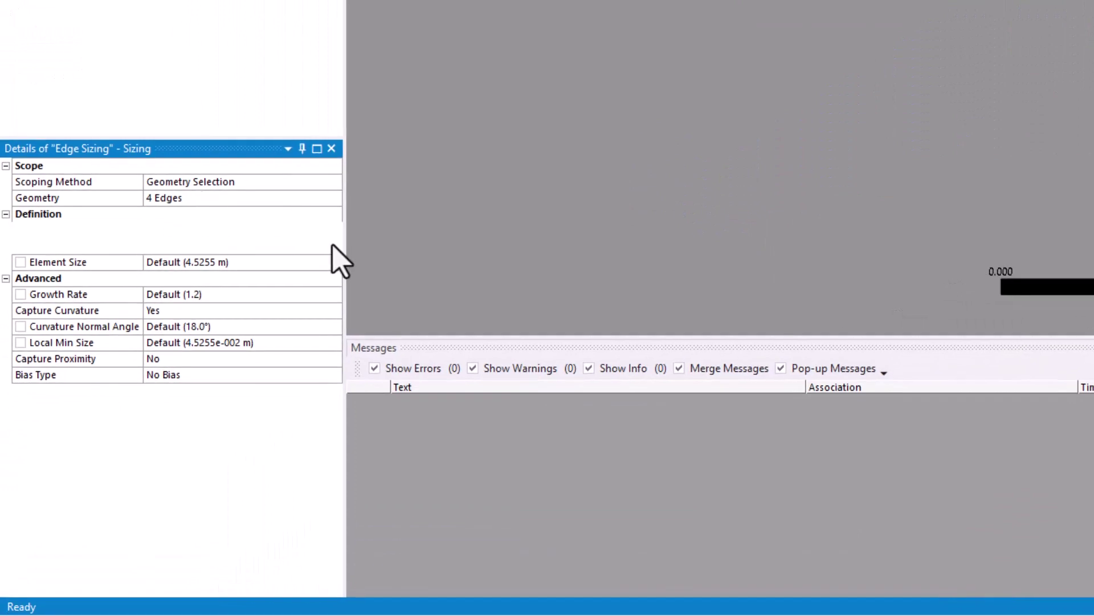
{"action": "left_click", "coordinate": [335, 248]}
{"action": "left_click", "coordinate": [289, 271]}
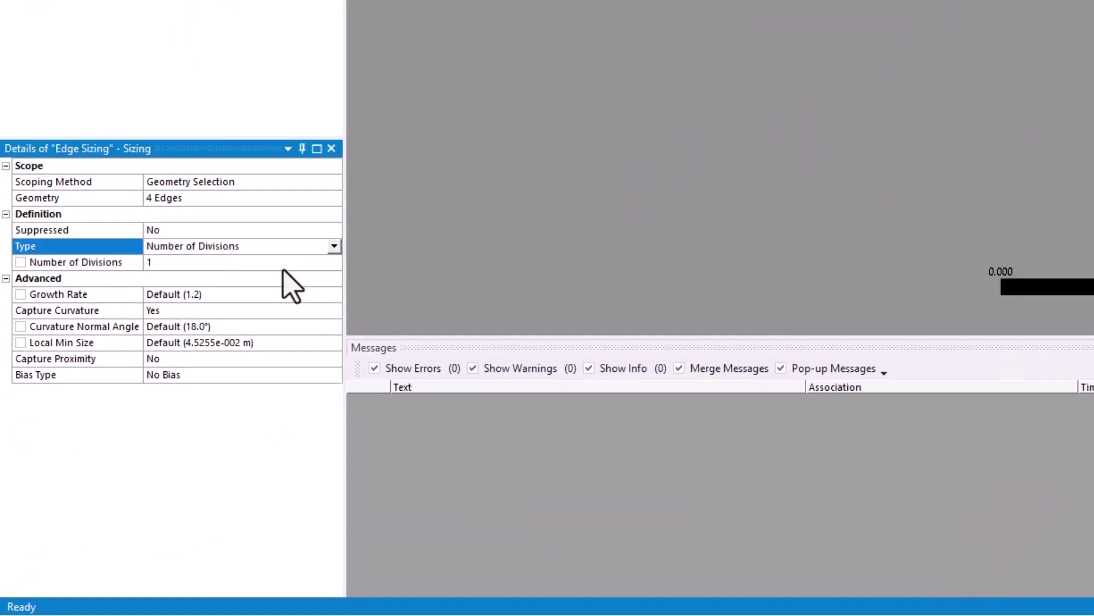
{"action": "left_click", "coordinate": [215, 262]}
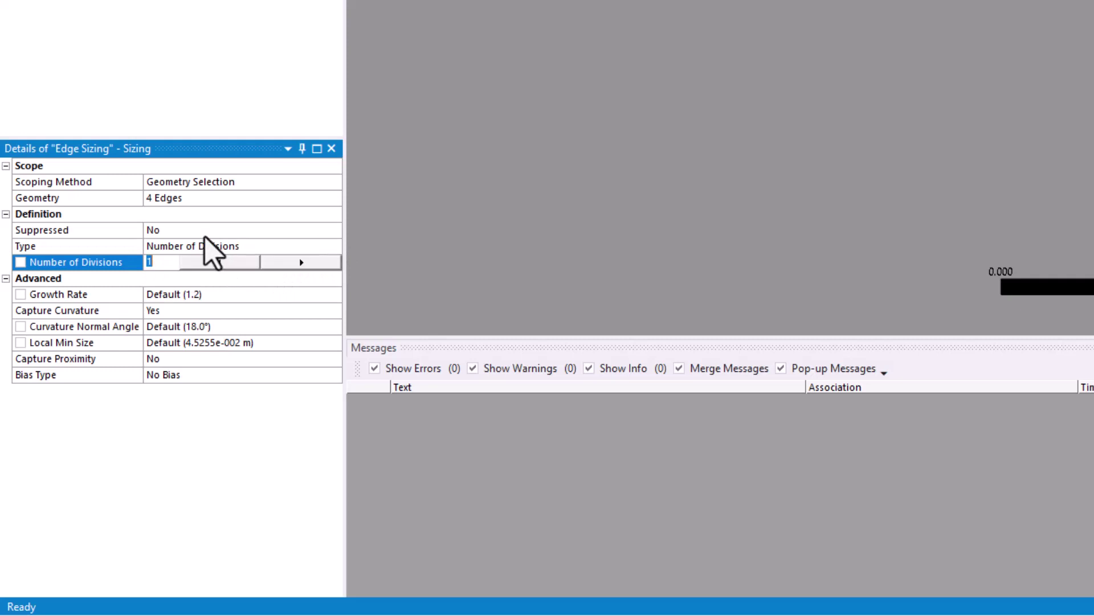
{"action": "type", "text": "96"}
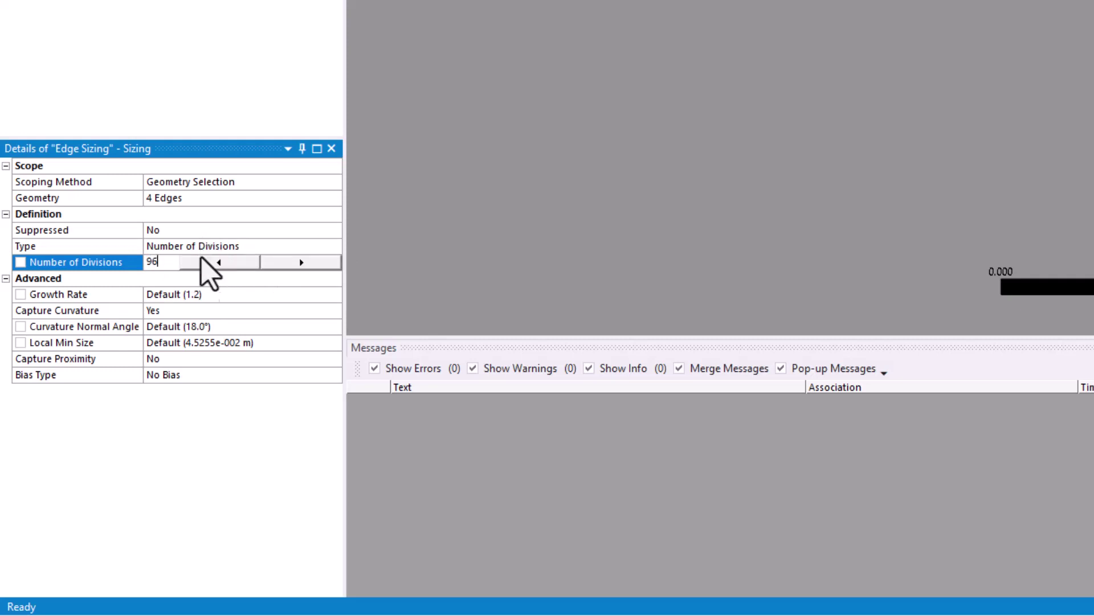
{"action": "key", "text": "Return"}
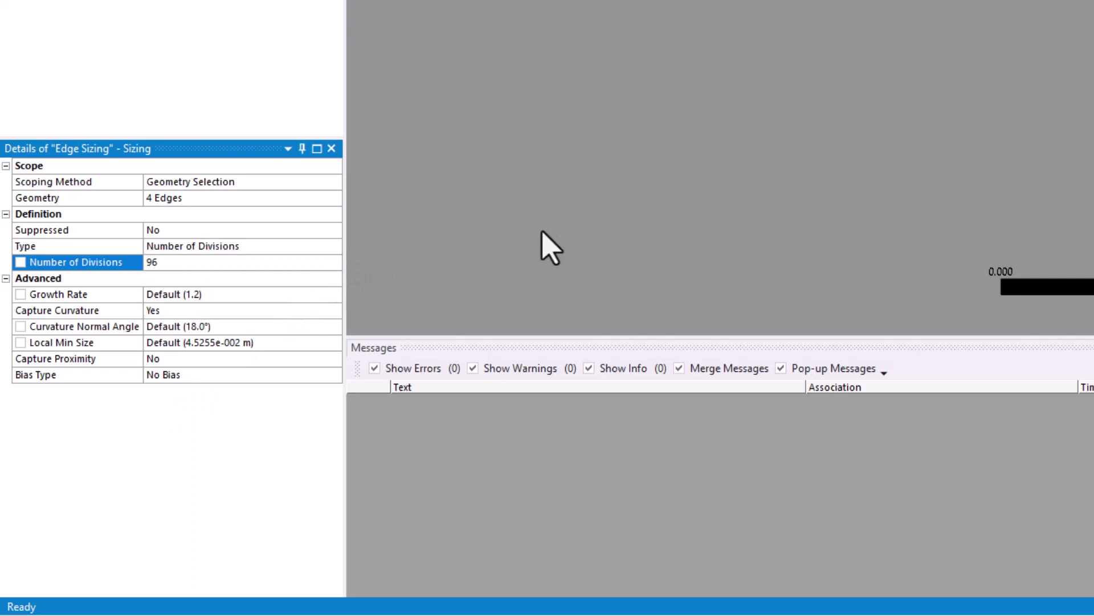
Set Capture Curvature to No and the Edge Sizing behavior to Hard
{"action": "left_click", "coordinate": [337, 309]}
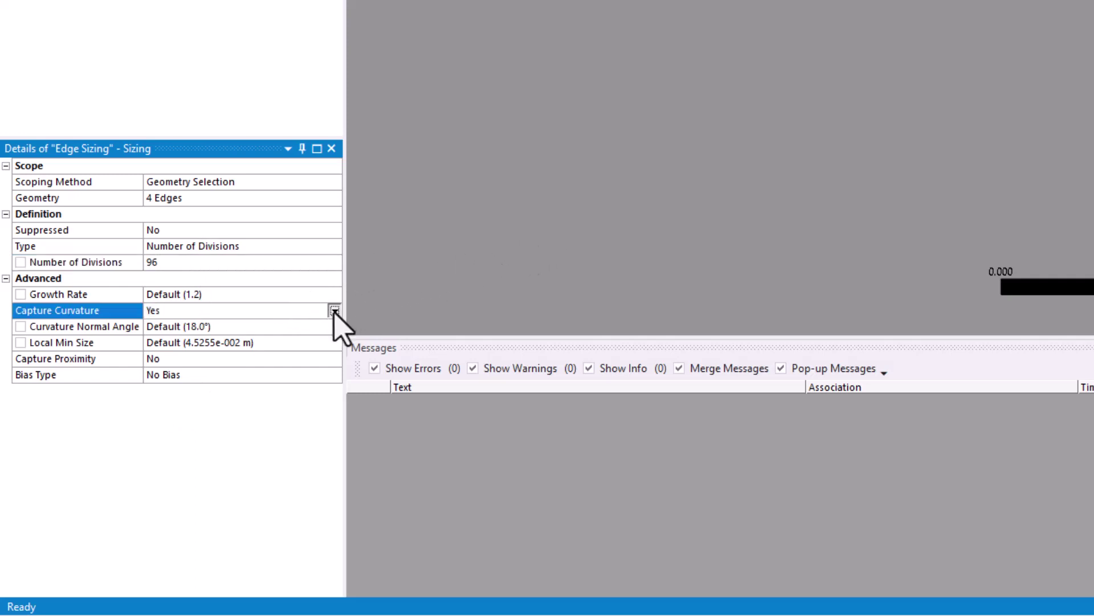
{"action": "left_click", "coordinate": [335, 310]}
{"action": "left_click", "coordinate": [308, 323]}
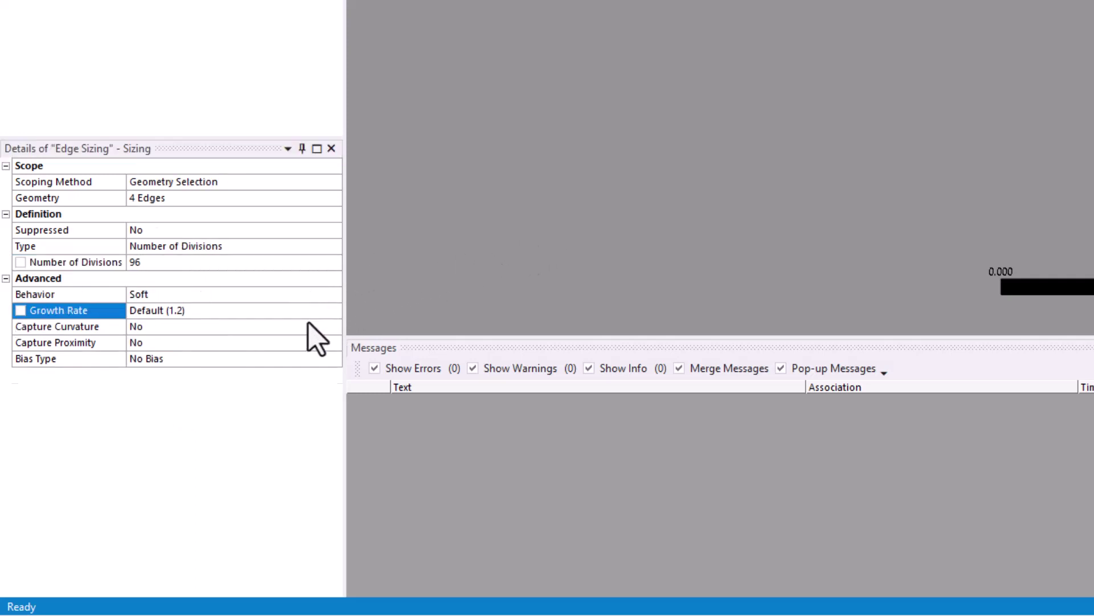
{"action": "left_click", "coordinate": [318, 293]}
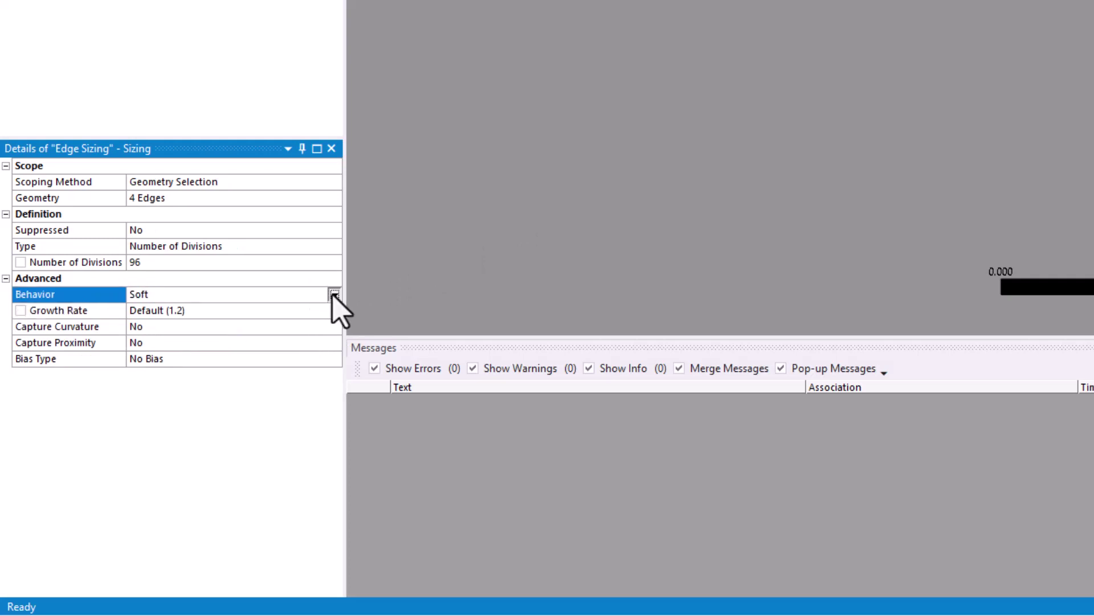
{"action": "left_click", "coordinate": [334, 294]}
{"action": "left_click", "coordinate": [307, 321]}
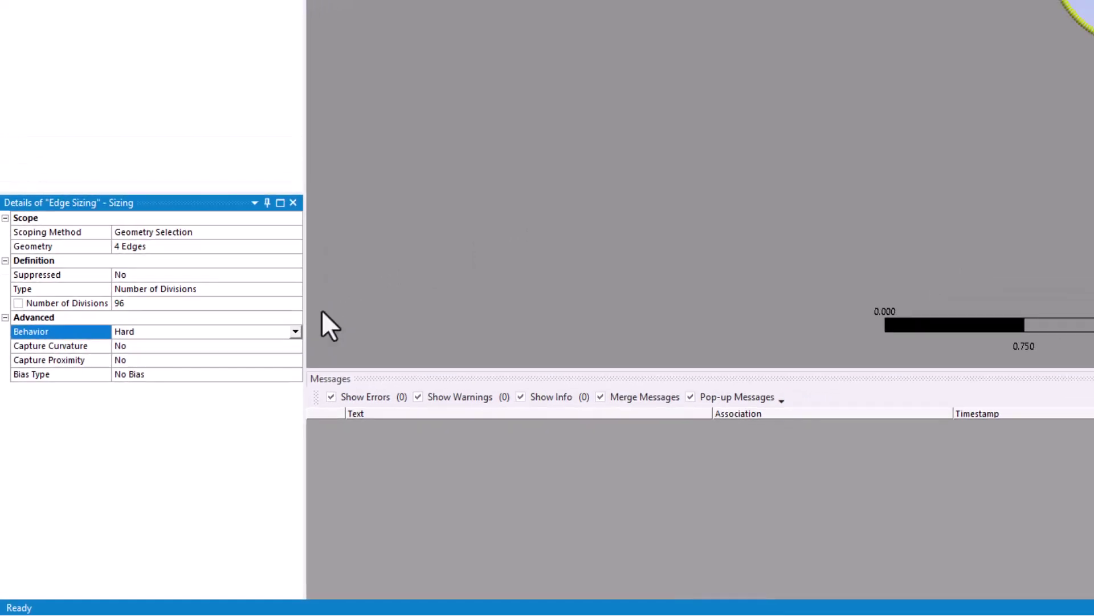
Zoom to the selected circle edges and regenerate the mesh with the 96-division edge sizing
{"action": "right_click", "coordinate": [499, 320]}
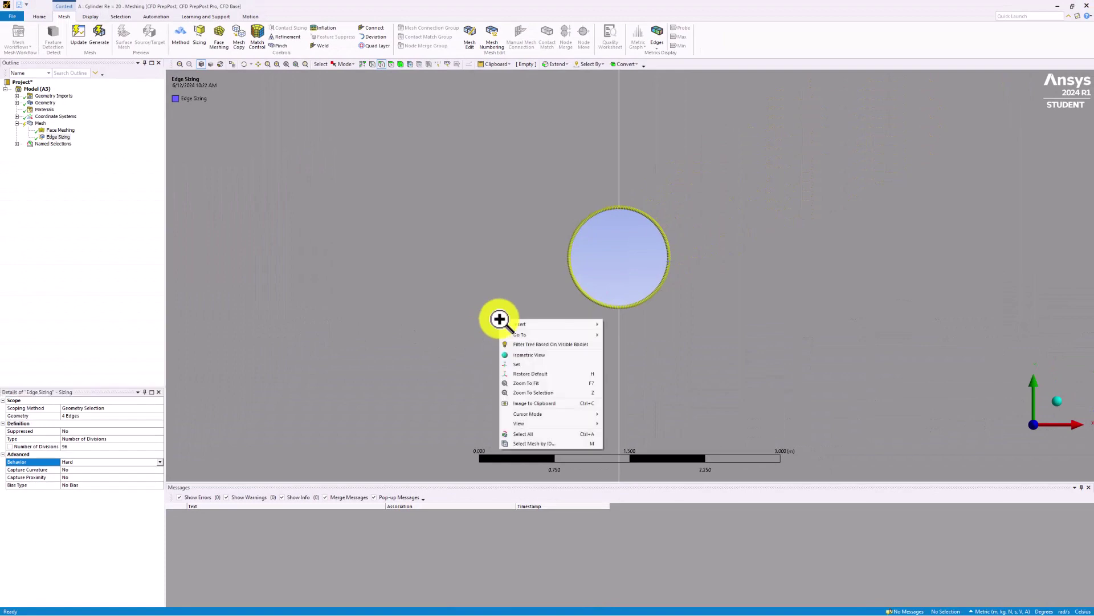
{"action": "left_click", "coordinate": [521, 390]}
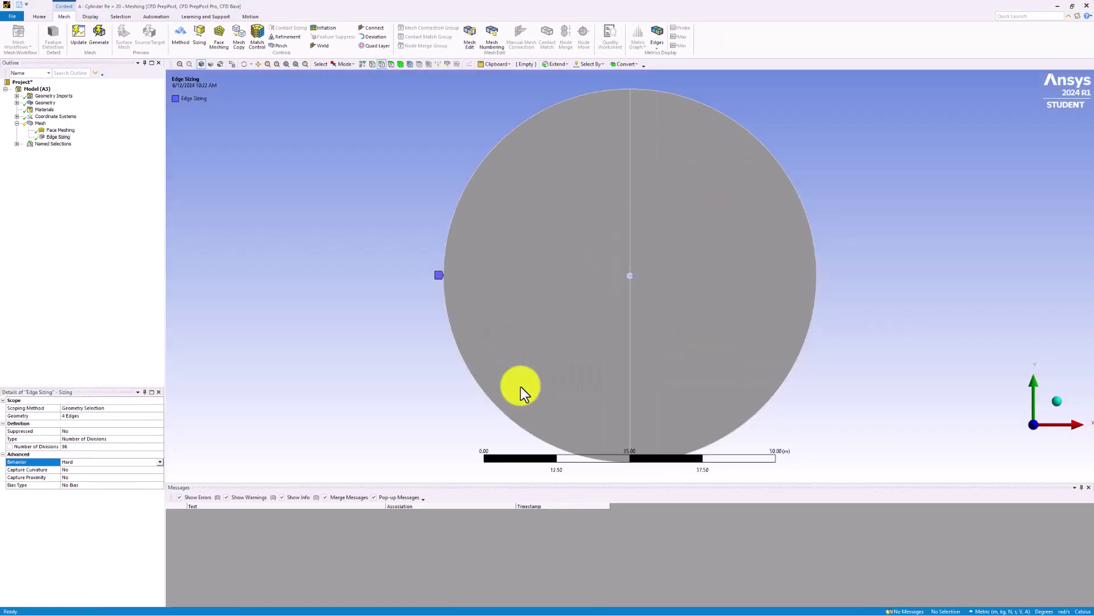
{"action": "left_click", "coordinate": [40, 124]}
{"action": "right_click", "coordinate": [40, 123]}
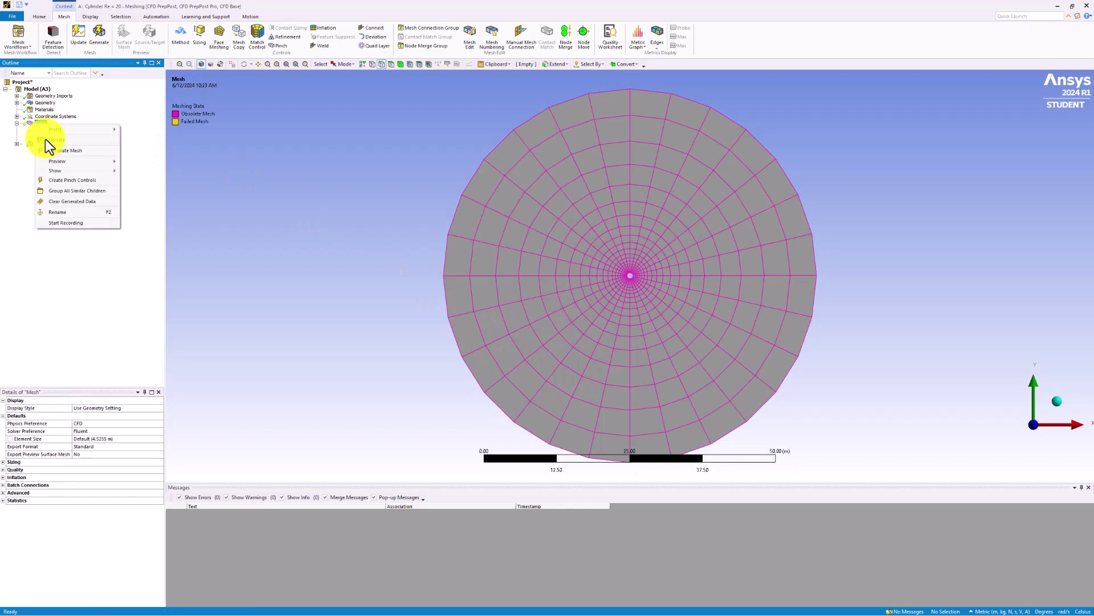
{"action": "left_click", "coordinate": [50, 149]}
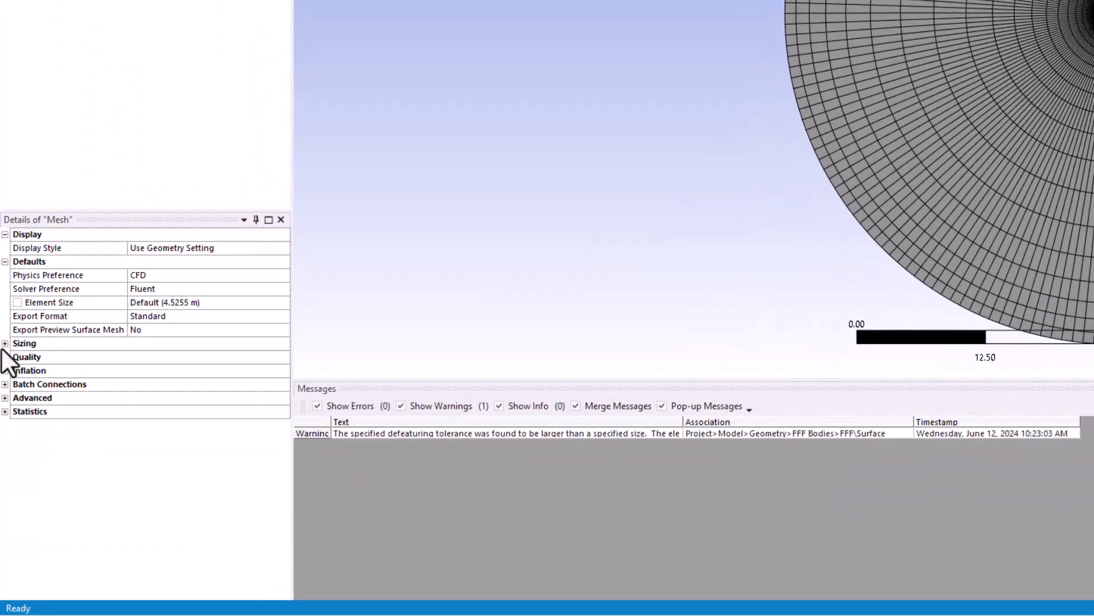
Set Mesh Defeaturing to No in the mesh's global Sizing details
{"action": "left_click", "coordinate": [5, 343]}
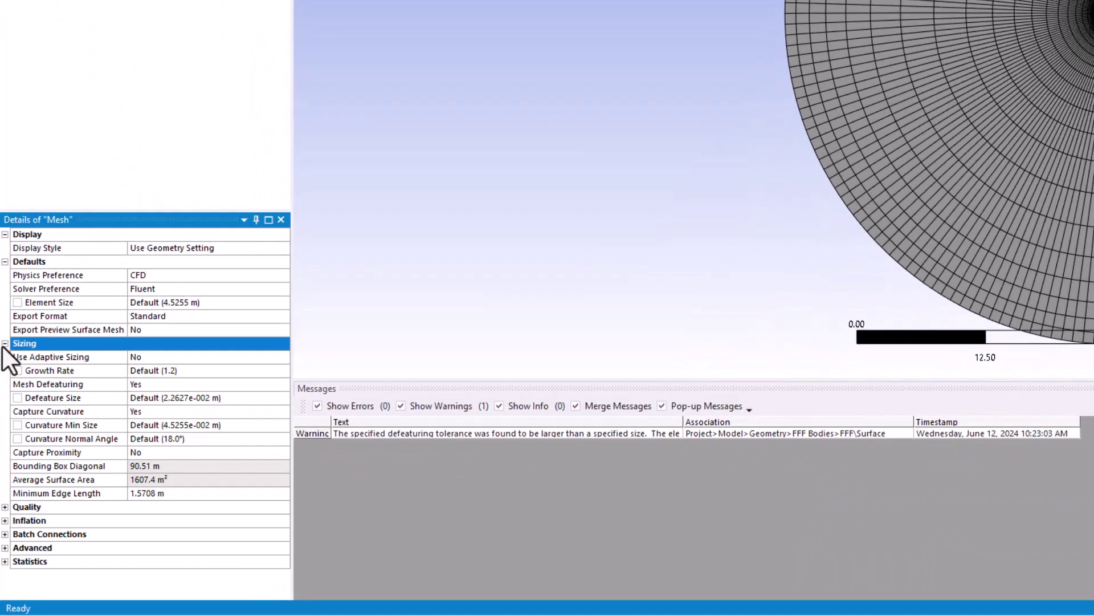
{"action": "left_click", "coordinate": [171, 387]}
{"action": "left_click", "coordinate": [280, 385]}
{"action": "left_click", "coordinate": [271, 397]}
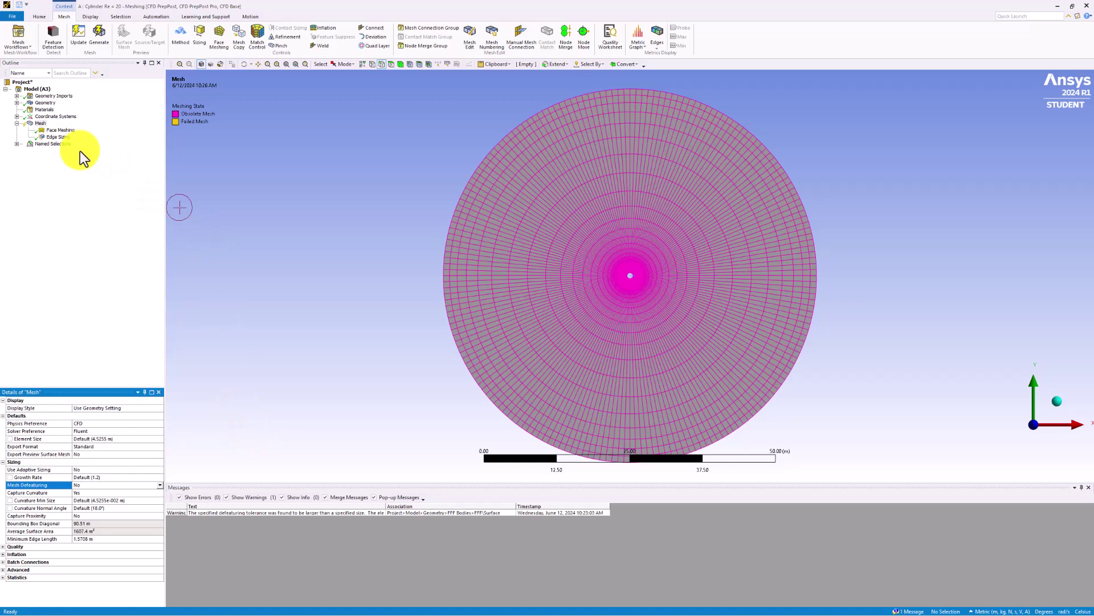
Regenerate the mesh with defeaturing disabled
{"action": "left_click", "coordinate": [38, 124]}
{"action": "right_click", "coordinate": [36, 124]}
{"action": "left_click", "coordinate": [114, 165]}
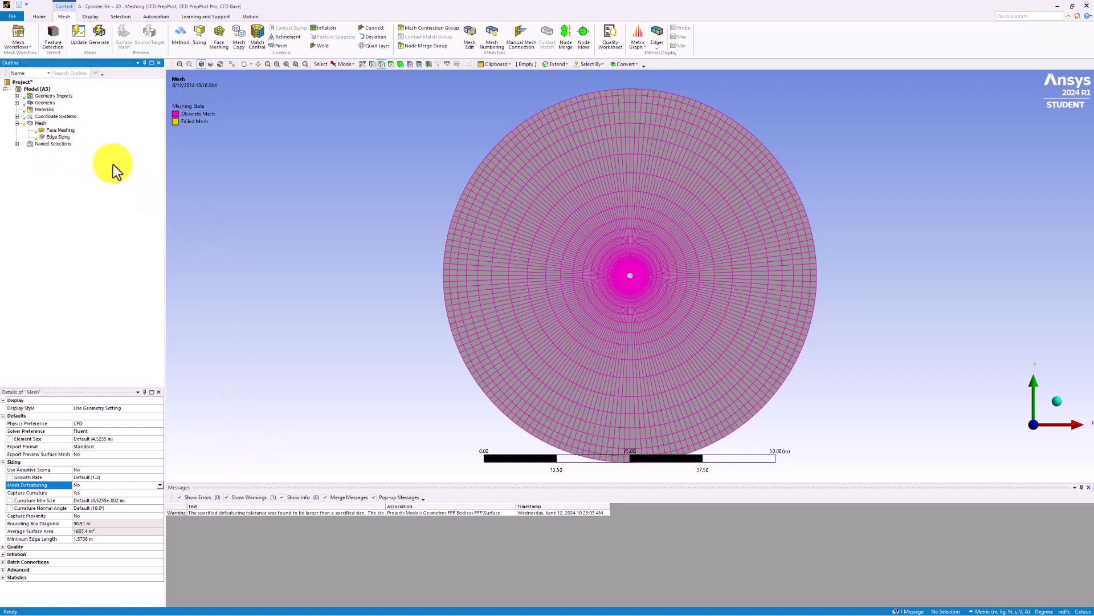
{"action": "left_click", "coordinate": [345, 377]}
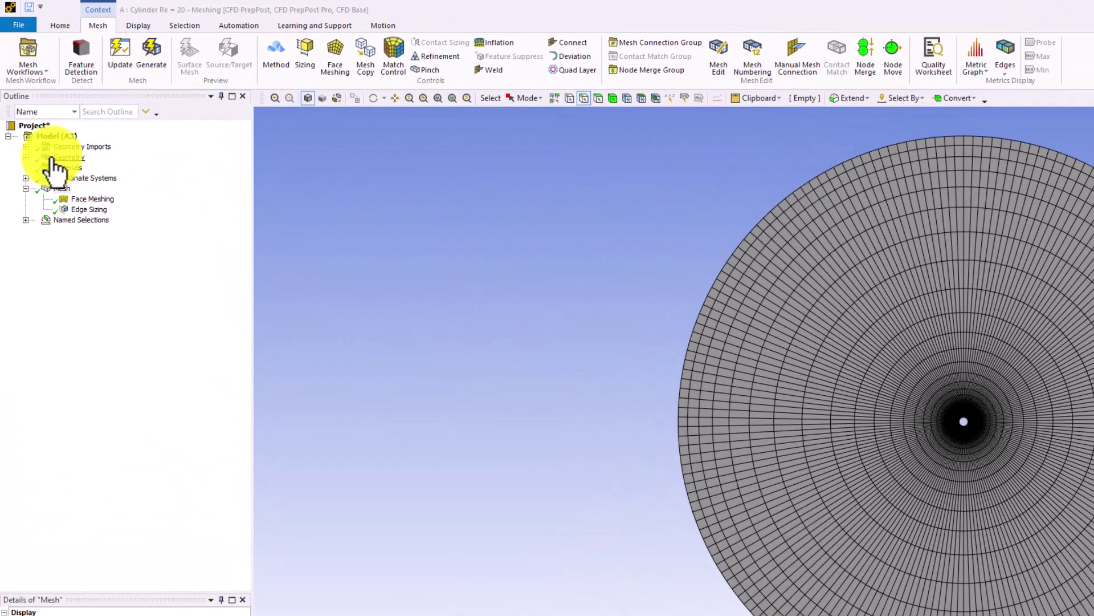
Select Geometry and turn on edge Direction arrows in the Display settings
{"action": "left_click", "coordinate": [36, 102]}
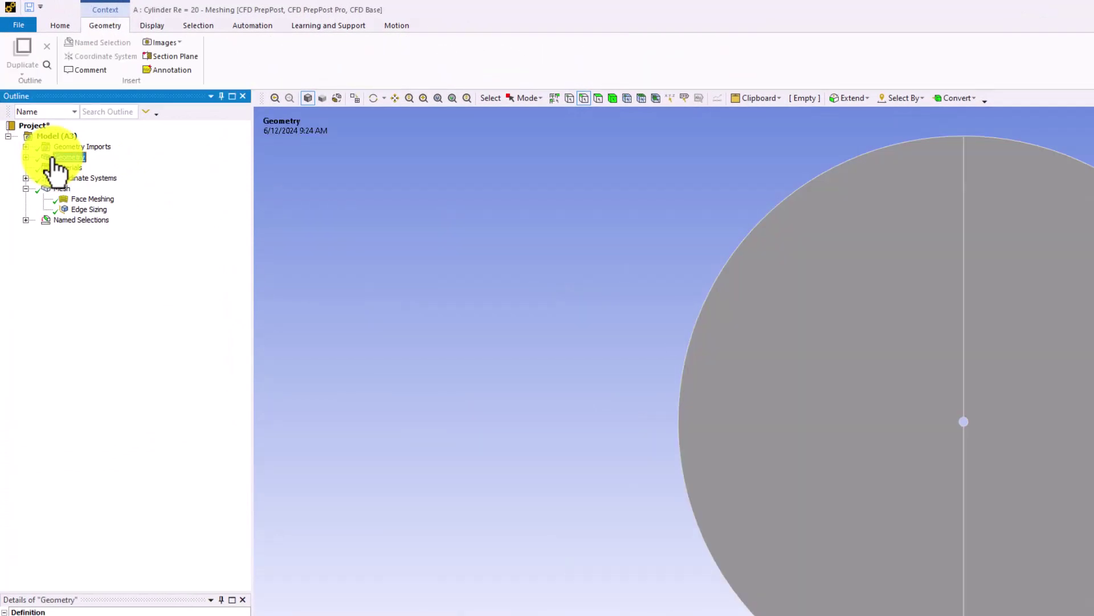
{"action": "left_click", "coordinate": [154, 25]}
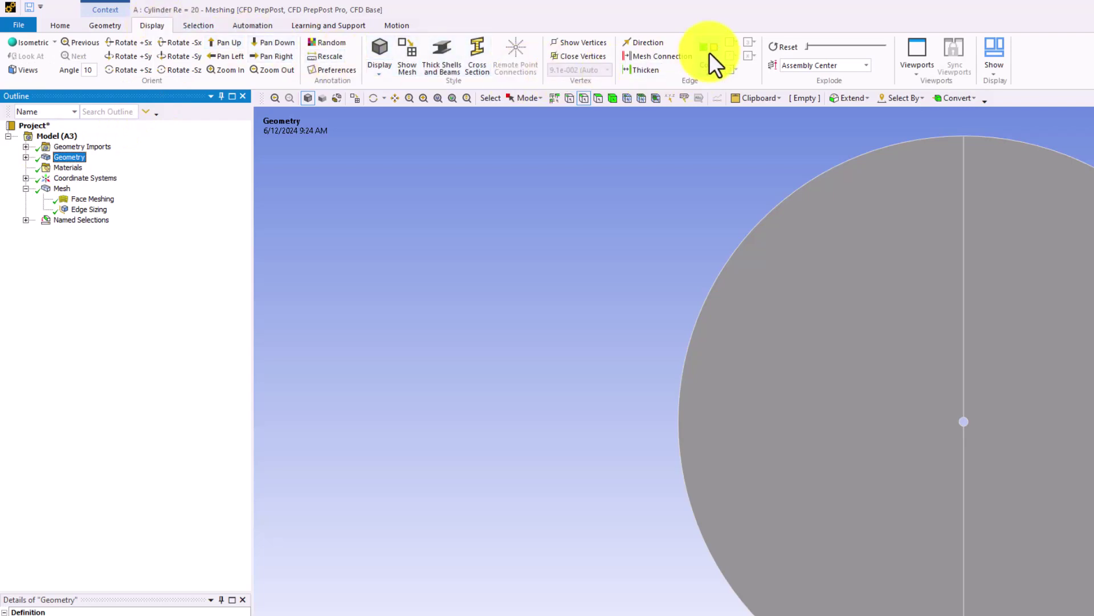
{"action": "left_click", "coordinate": [663, 42]}
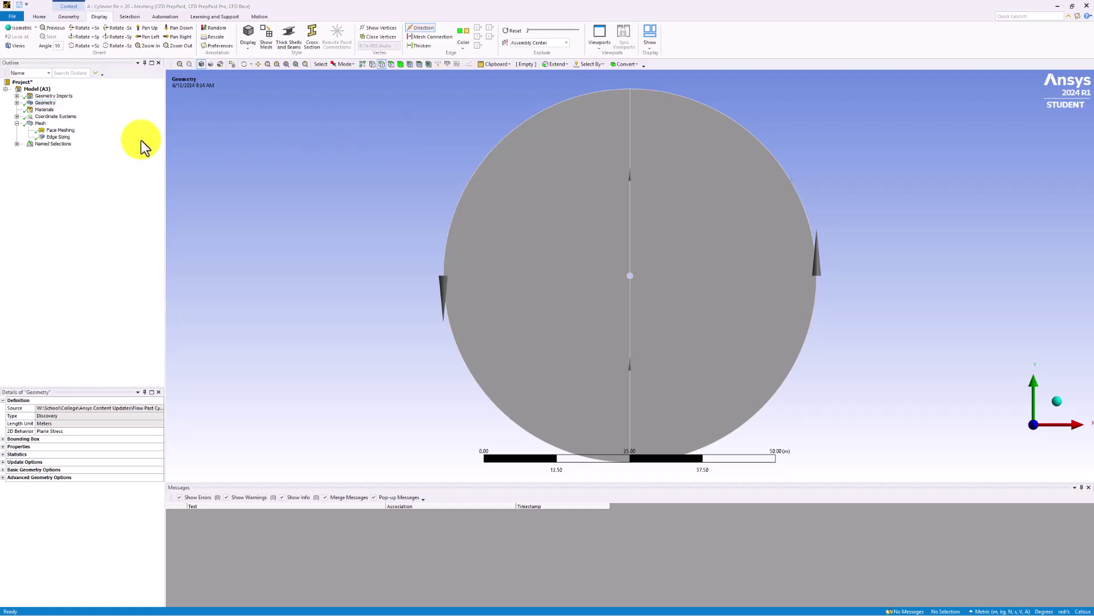
Add a second Sizing control scoped to the upper radial dividing edge
{"action": "left_click", "coordinate": [40, 123]}
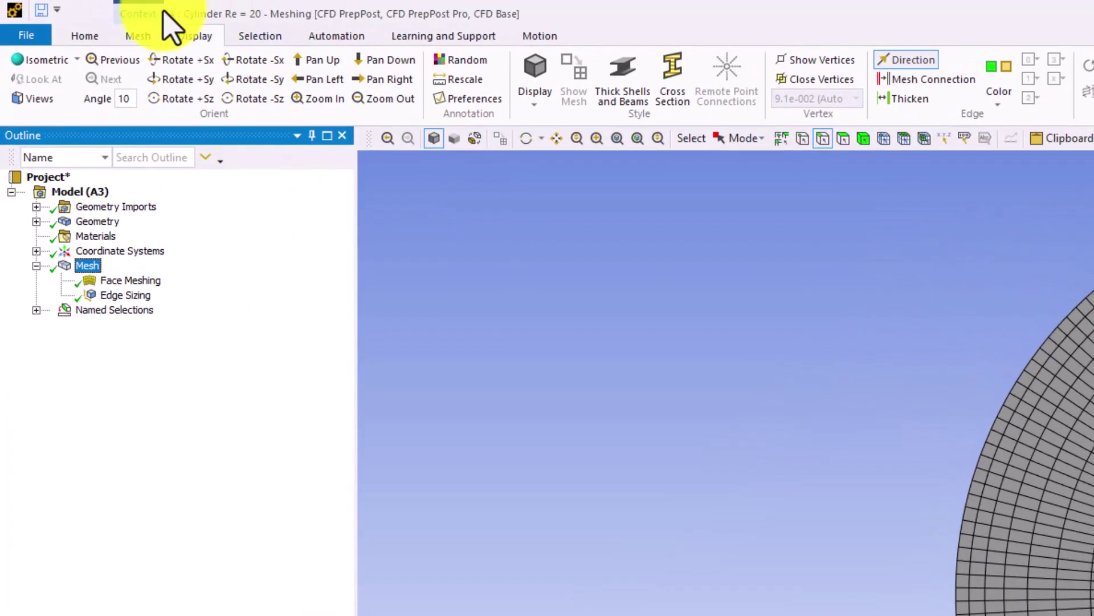
{"action": "left_click", "coordinate": [65, 16]}
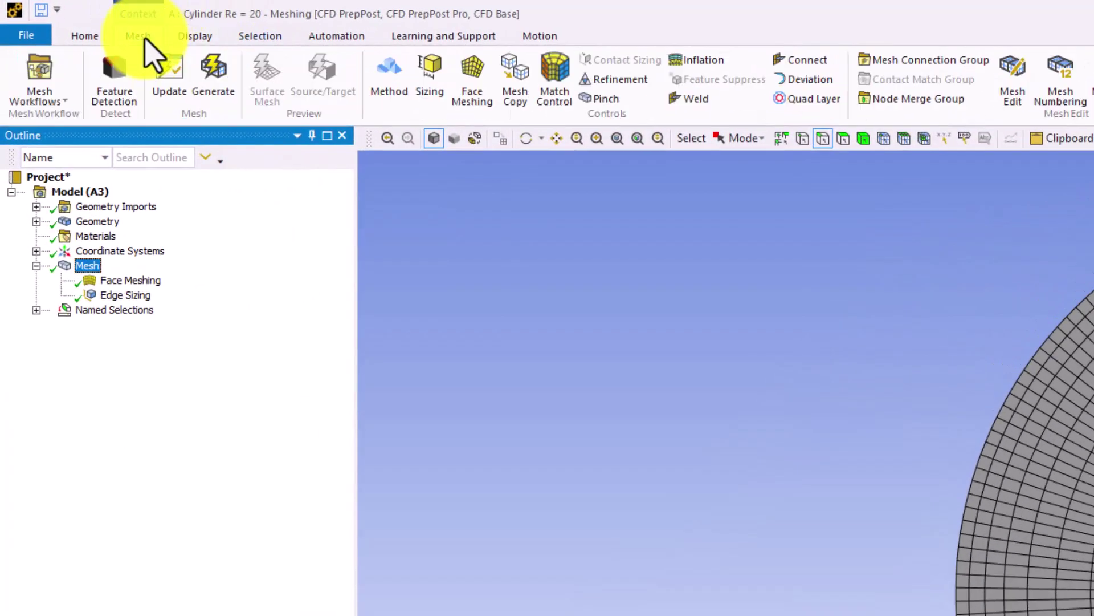
{"action": "left_click", "coordinate": [431, 71]}
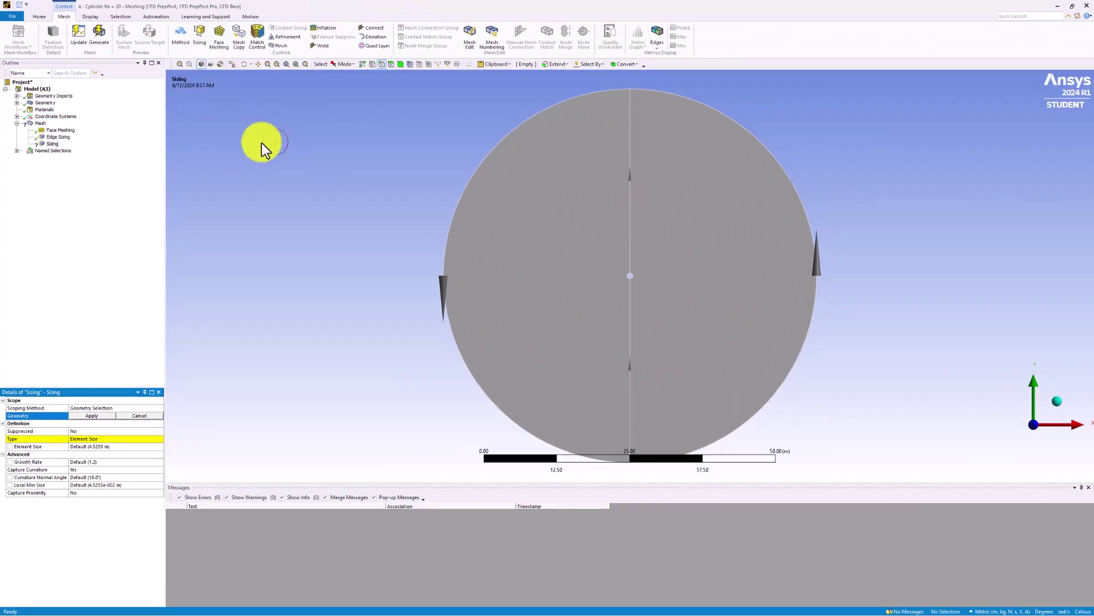
{"action": "left_click", "coordinate": [632, 148]}
{"action": "left_click", "coordinate": [94, 418]}
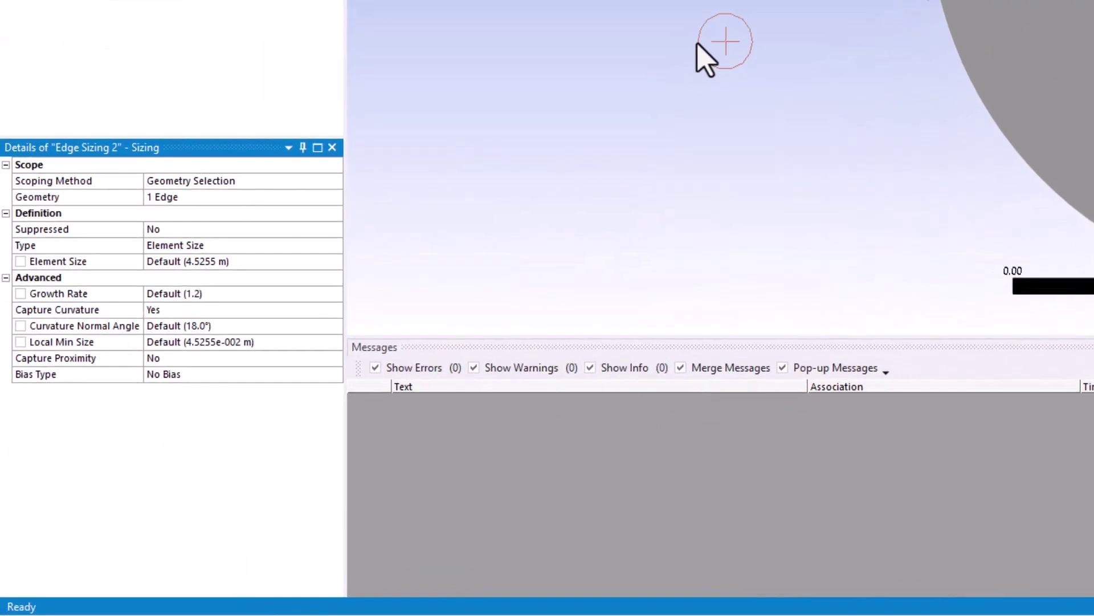
Set the new sizing to Number of Divisions with 96 divisions
{"action": "left_click", "coordinate": [245, 251]}
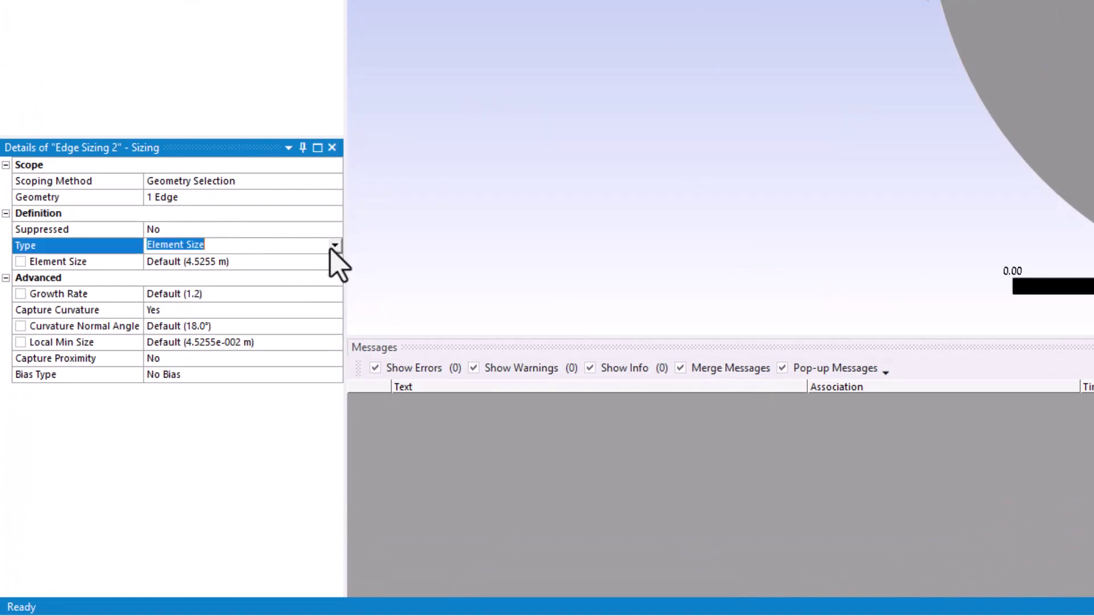
{"action": "left_click", "coordinate": [335, 246]}
{"action": "left_click", "coordinate": [260, 271]}
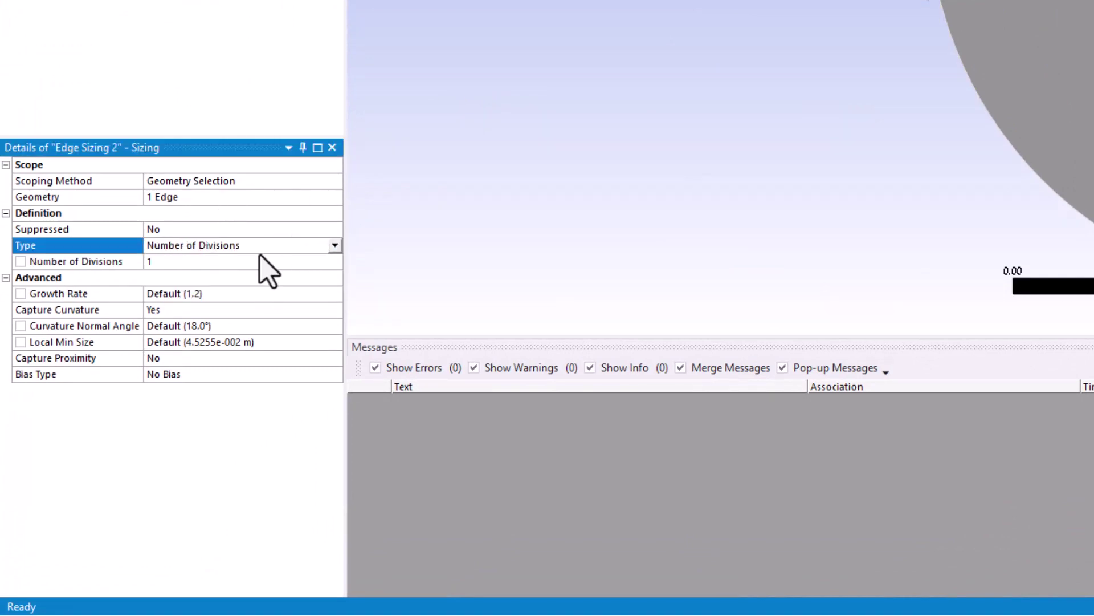
{"action": "left_click", "coordinate": [186, 260]}
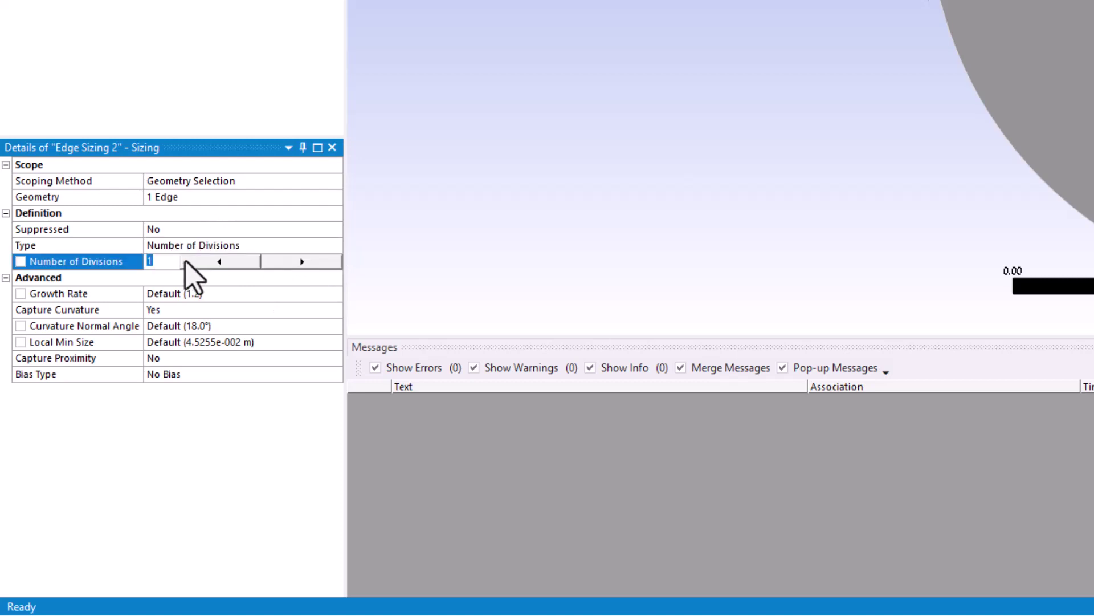
{"action": "type", "text": "96"}
{"action": "left_click", "coordinate": [477, 106]}
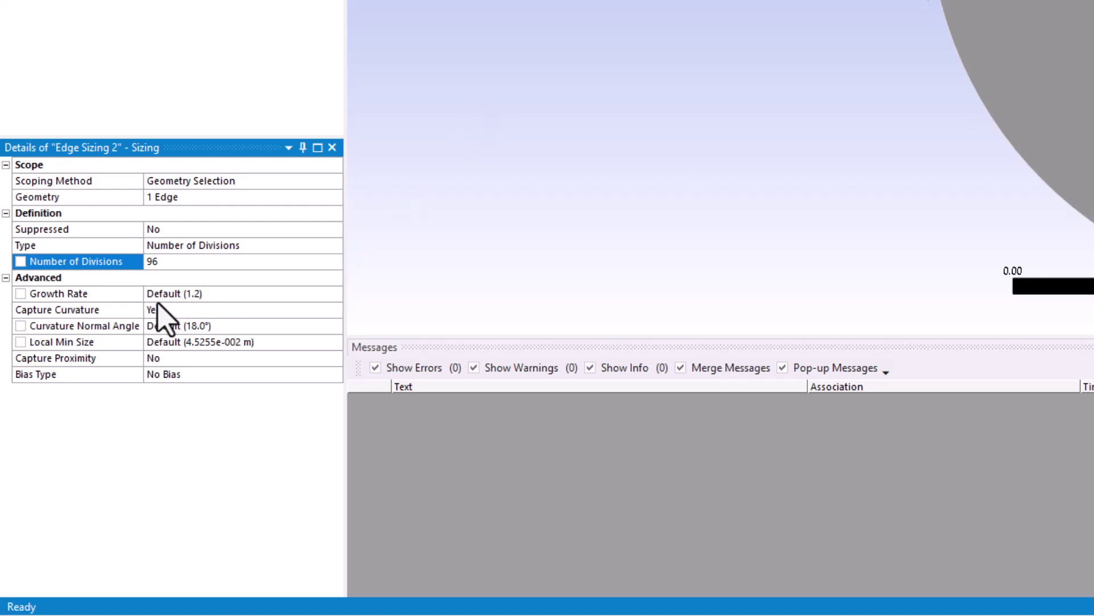
Set Capture Curvature to No and the Edge Sizing 2 behavior to Hard
{"action": "left_click", "coordinate": [174, 309]}
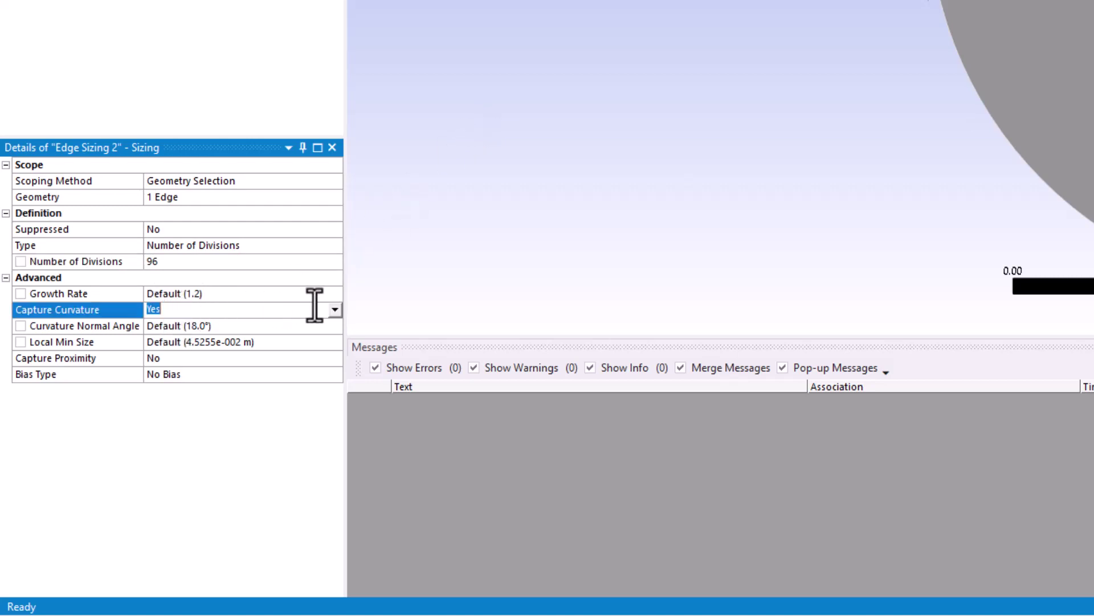
{"action": "left_click", "coordinate": [335, 309]}
{"action": "left_click", "coordinate": [274, 325]}
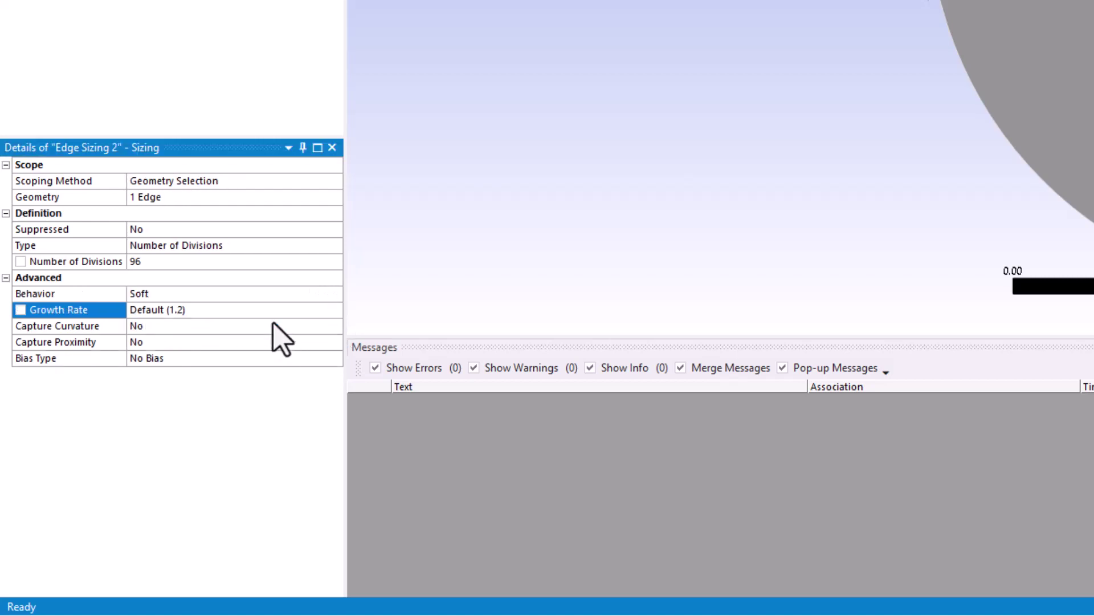
{"action": "left_click", "coordinate": [303, 293]}
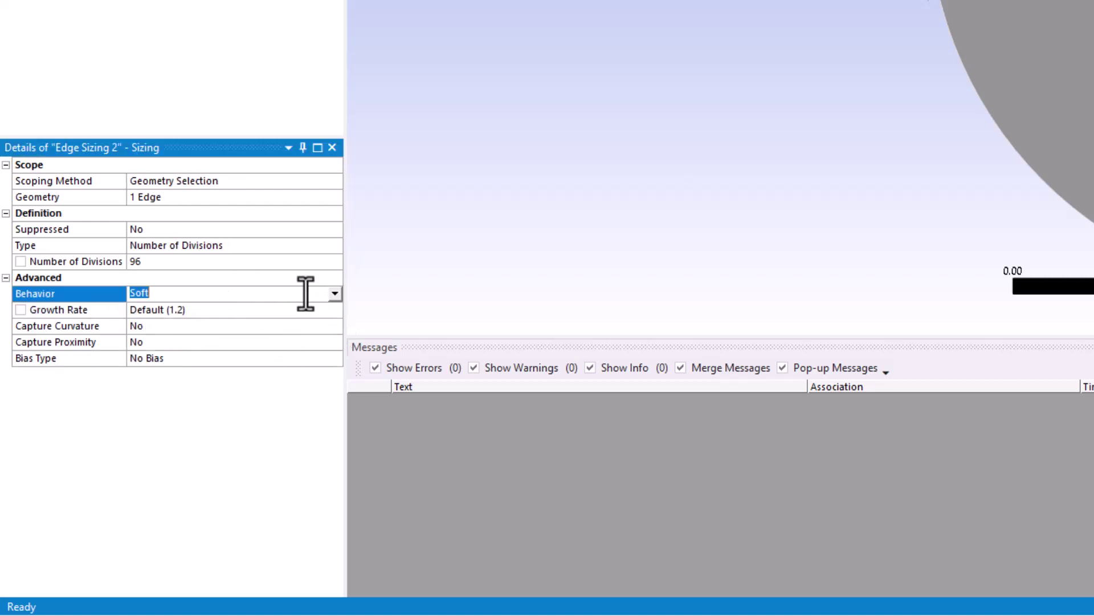
{"action": "left_click", "coordinate": [334, 293]}
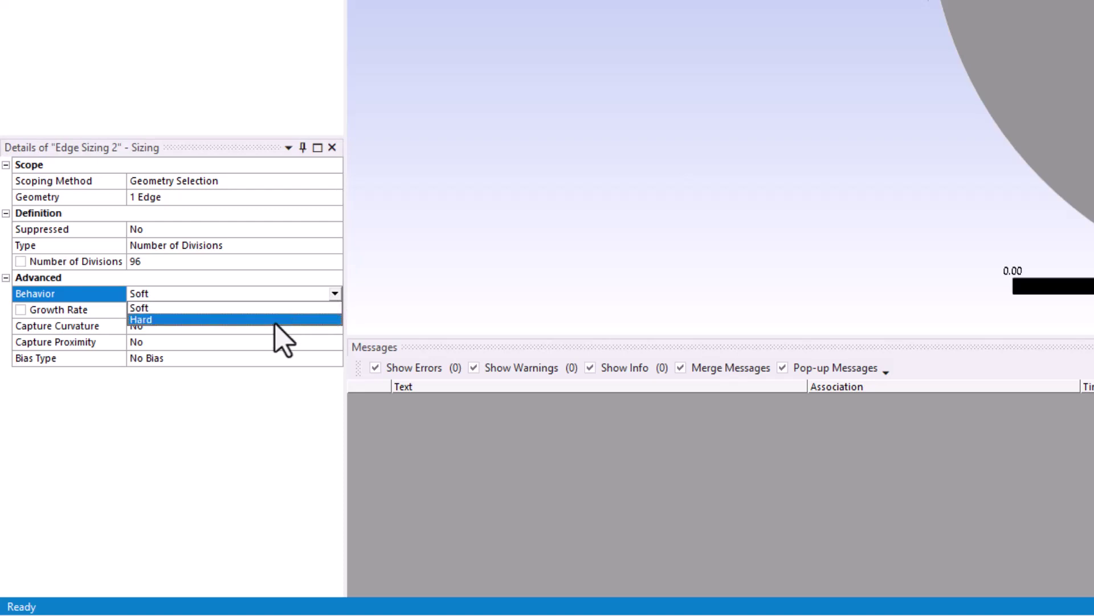
{"action": "left_click", "coordinate": [251, 321]}
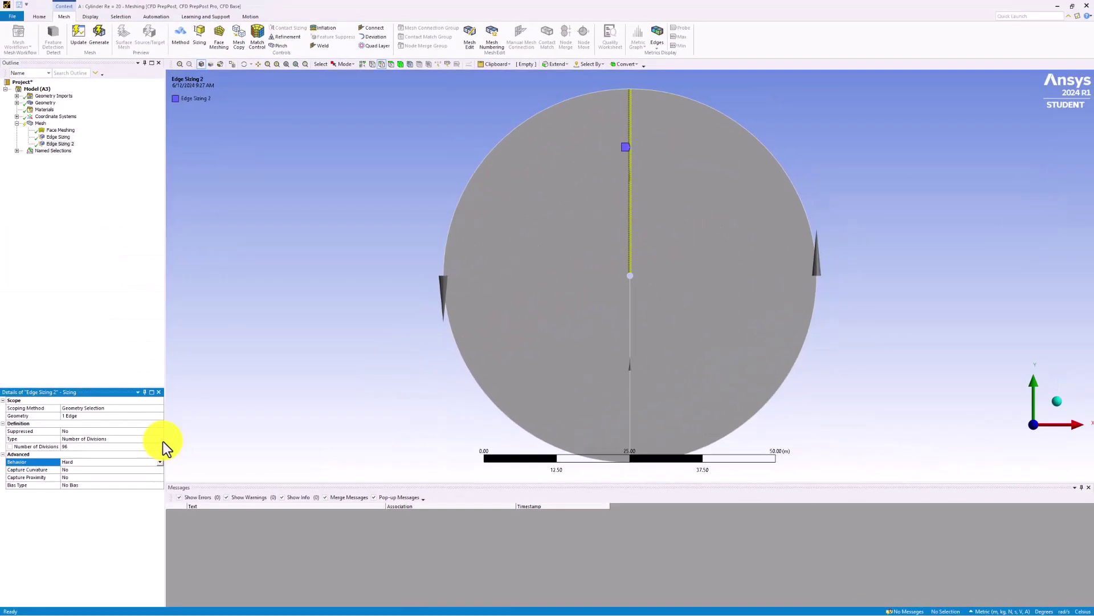
Give Edge Sizing 2 a single-direction bias with Bias Factor 460
{"action": "key", "text": "Down"}
{"action": "key", "text": "Down"}
{"action": "key", "text": "Down"}
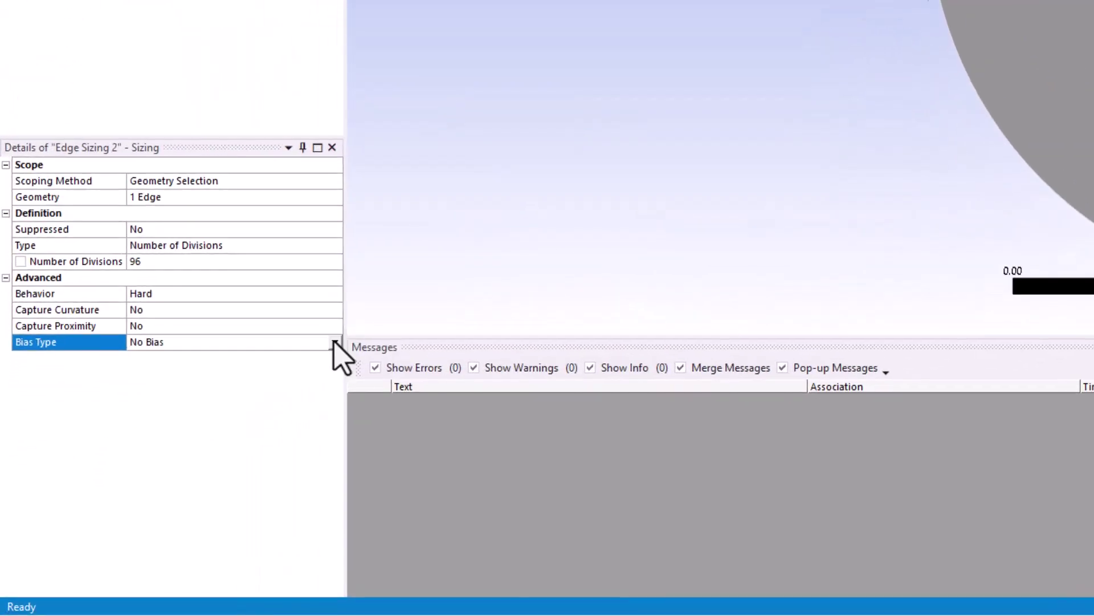
{"action": "left_click", "coordinate": [160, 486]}
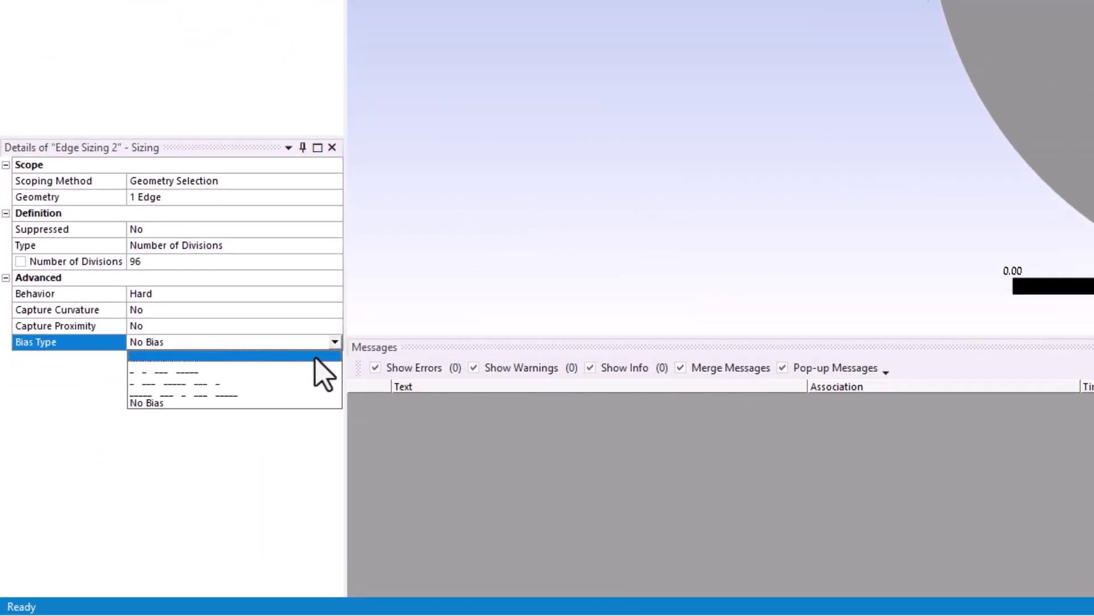
{"action": "left_click", "coordinate": [301, 371]}
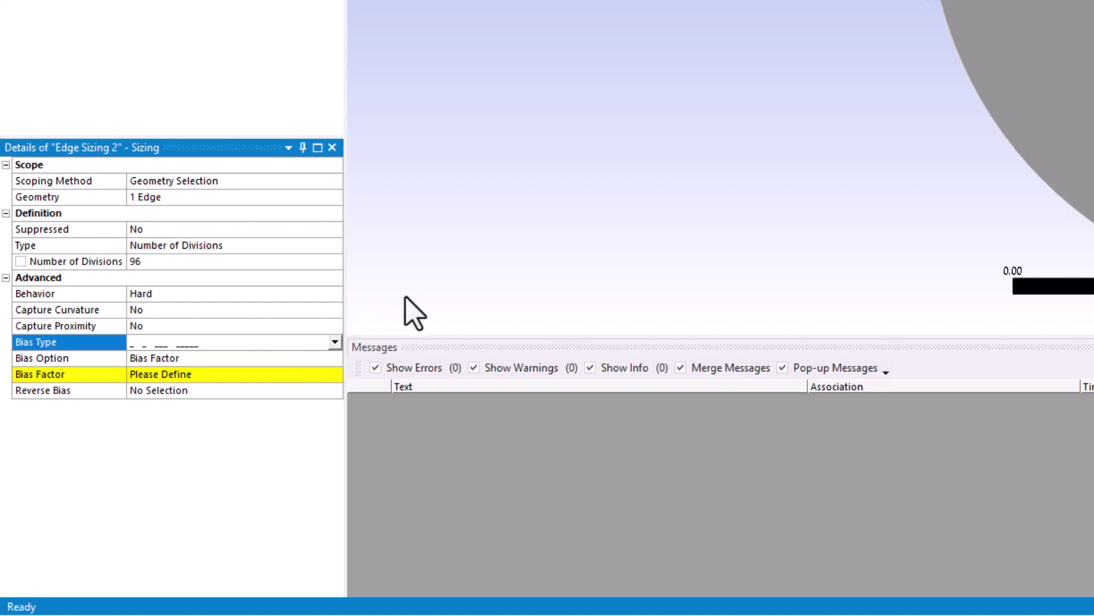
{"action": "left_click", "coordinate": [334, 356]}
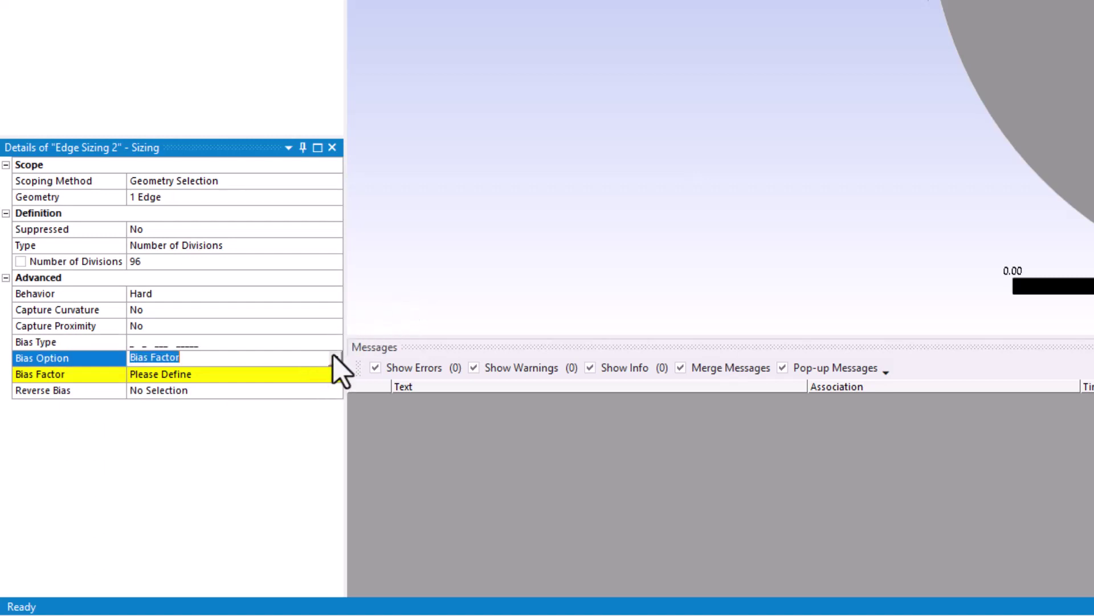
{"action": "left_click", "coordinate": [311, 375]}
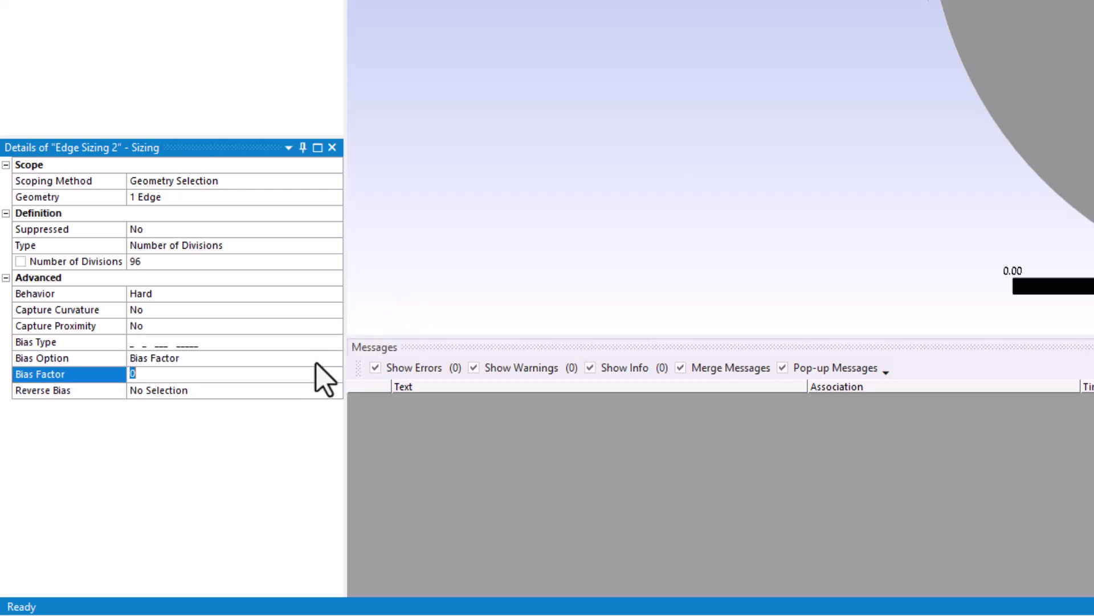
{"action": "type", "text": "460"}
{"action": "key", "text": "Return"}
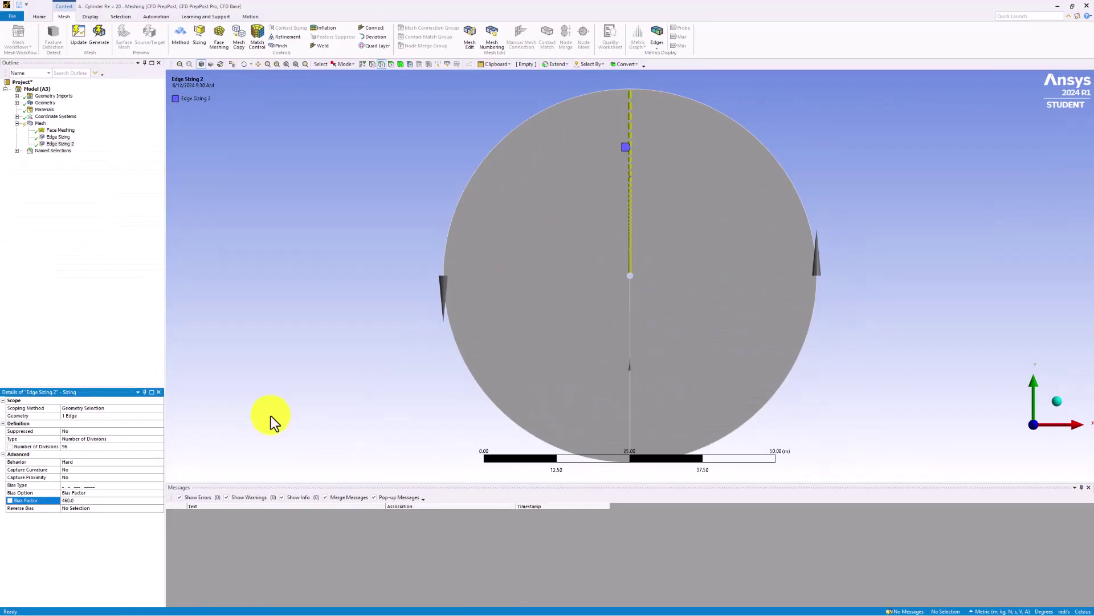
Duplicate Edge Sizing 2 as Edge Sizing 3 and apply it to the lower radial edge
{"action": "left_click", "coordinate": [251, 387]}
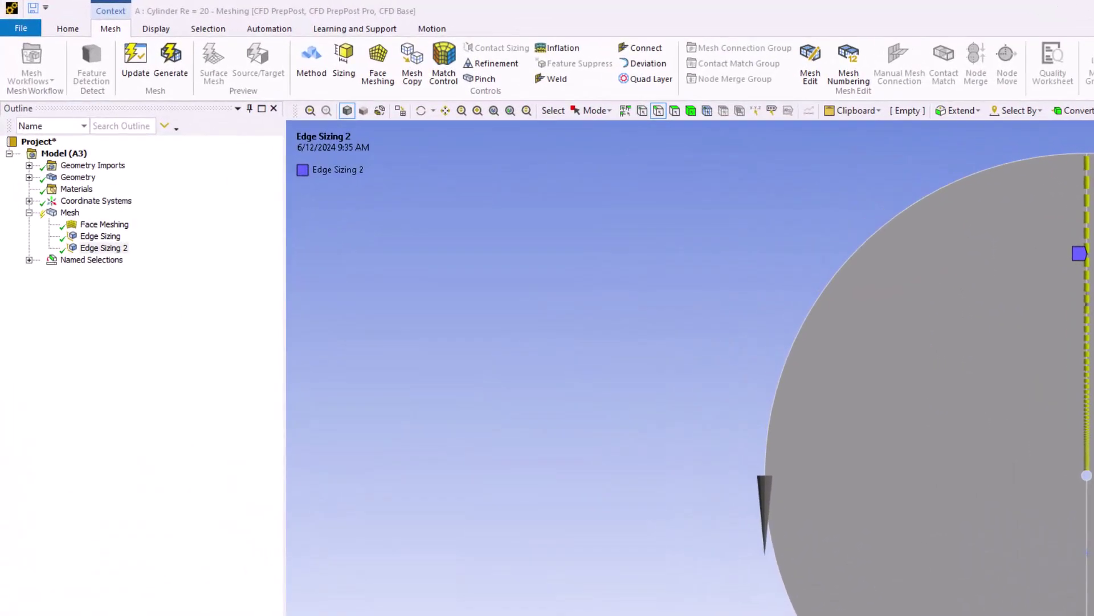
{"action": "right_click", "coordinate": [95, 251]}
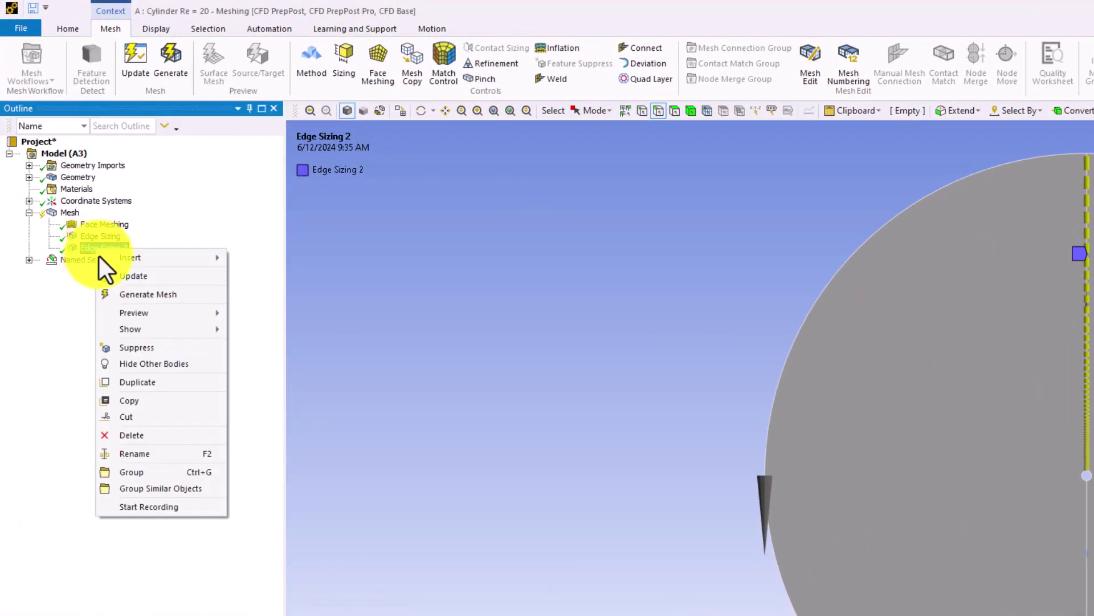
{"action": "left_click", "coordinate": [154, 384]}
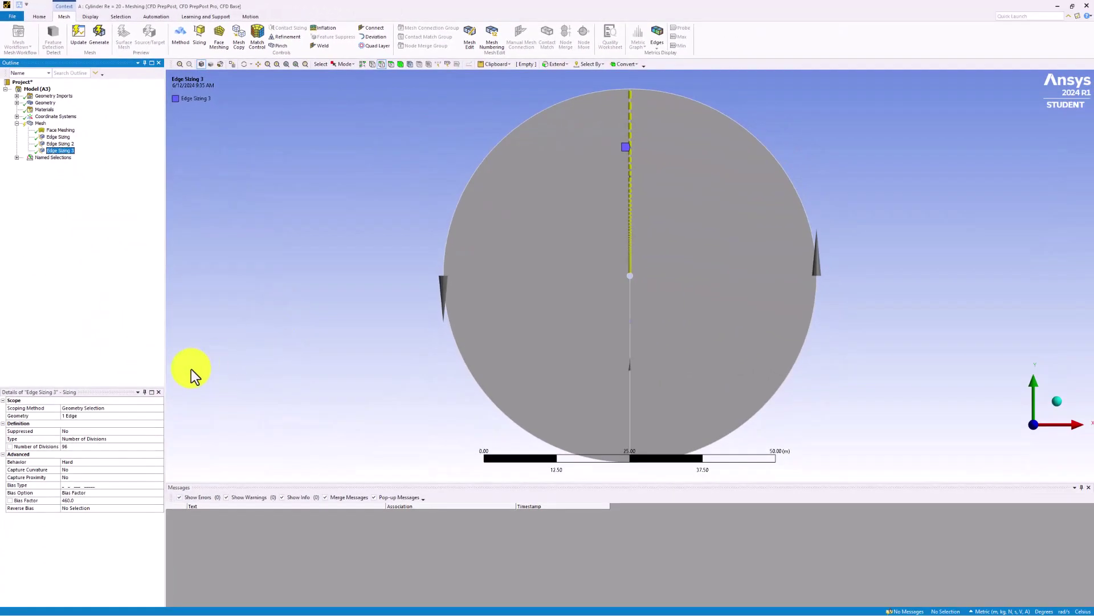
{"action": "left_click", "coordinate": [90, 415]}
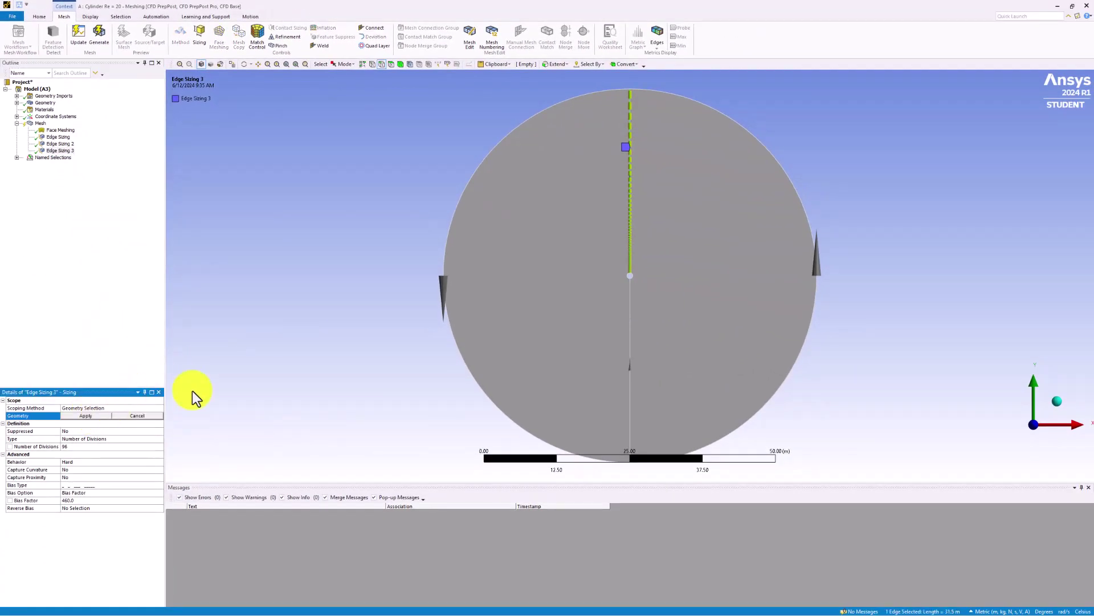
{"action": "left_click", "coordinate": [630, 344]}
{"action": "left_click", "coordinate": [86, 416]}
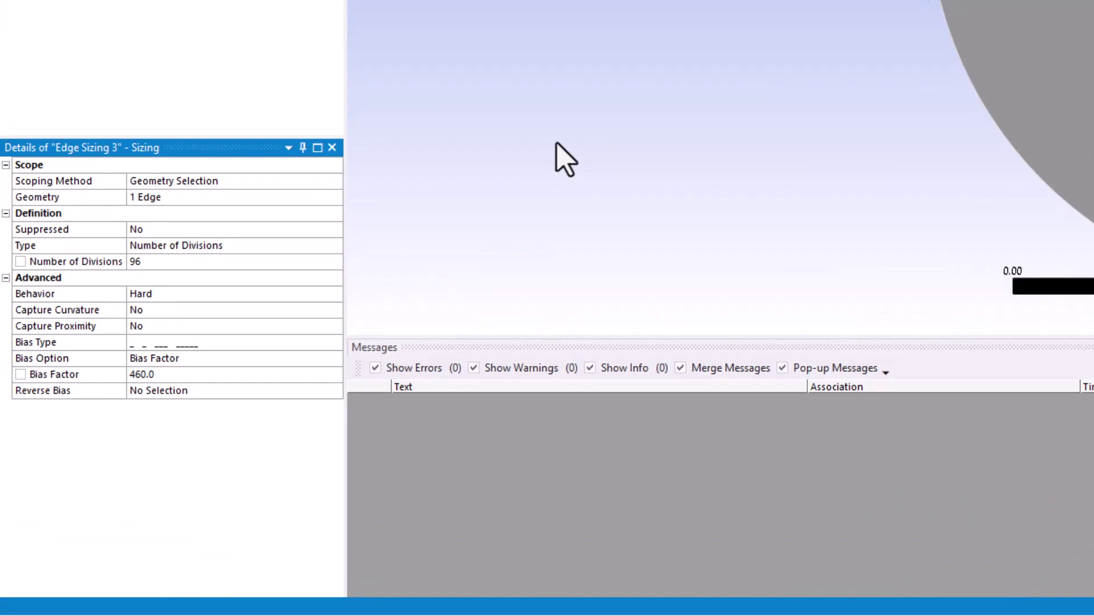
Reverse the bias direction of Edge Sizing 3 on the lower edge
{"action": "left_click", "coordinate": [248, 342]}
{"action": "left_click", "coordinate": [334, 343]}
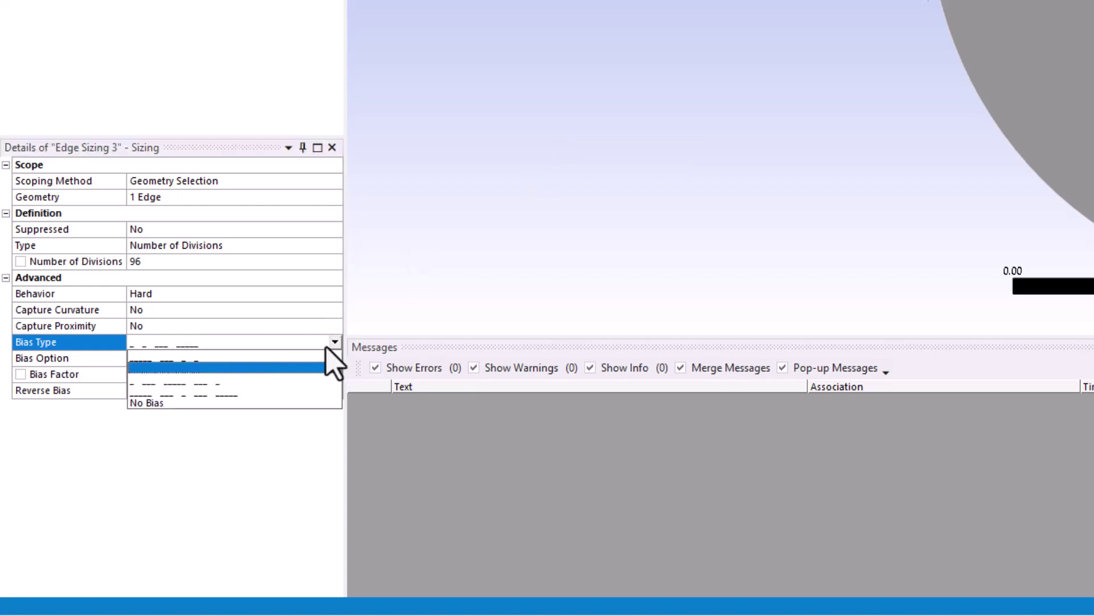
{"action": "left_click", "coordinate": [297, 362]}
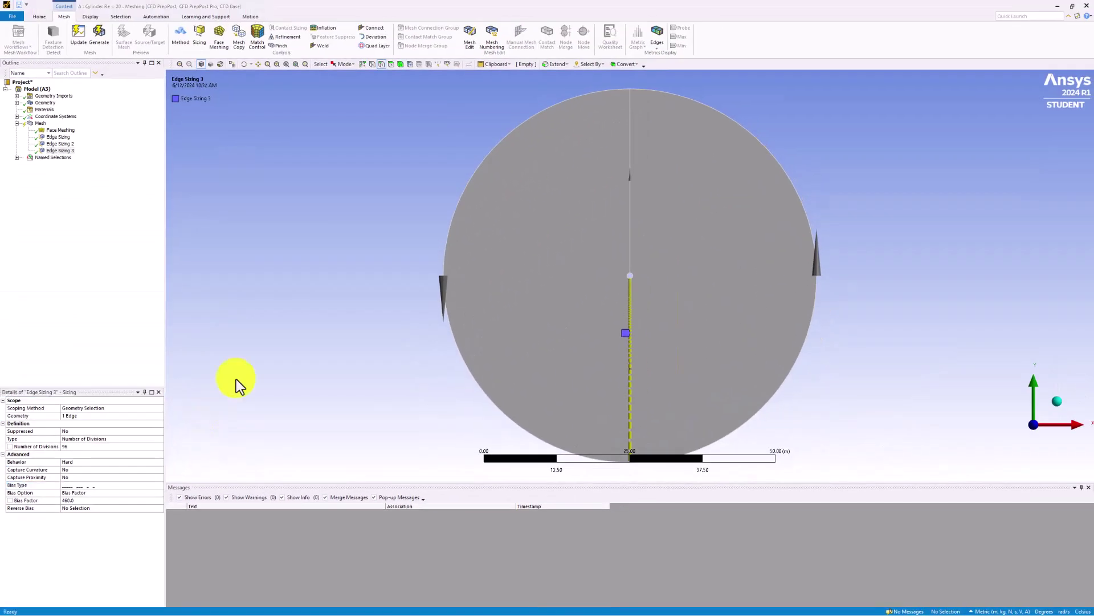
Generate the mesh, inspect the graded cells around the cylinder, then fit the whole disk in view
{"action": "right_click", "coordinate": [40, 123]}
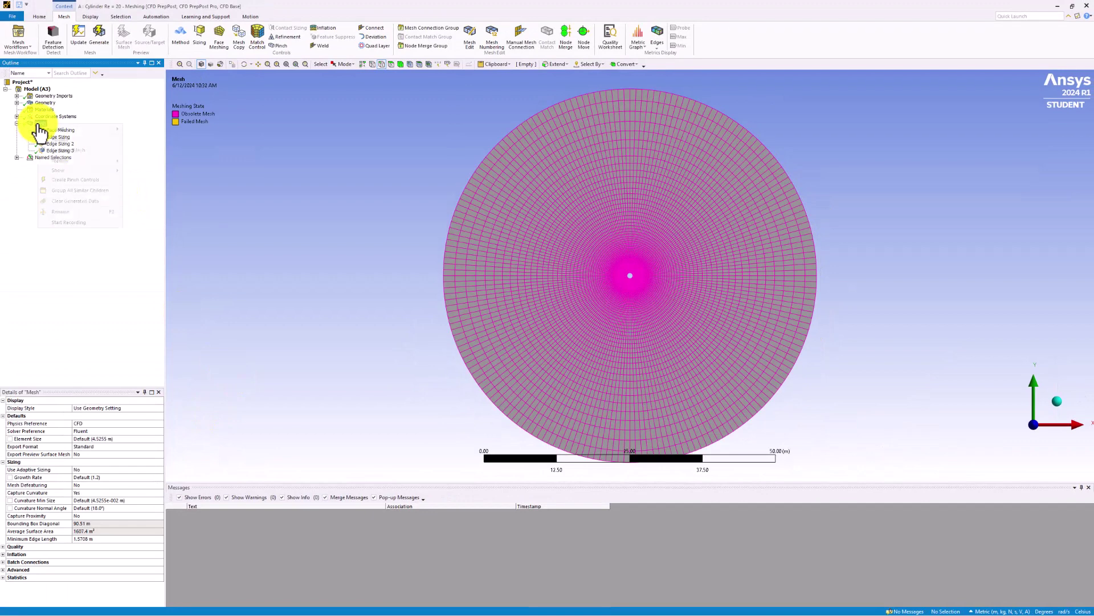
{"action": "left_click", "coordinate": [56, 149]}
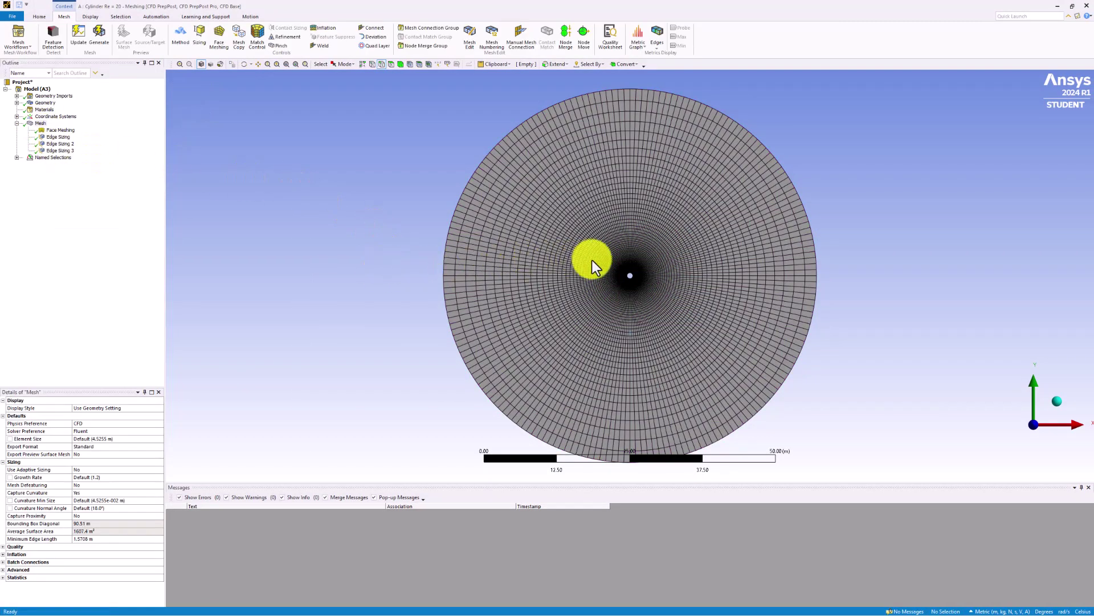
{"action": "right_click_drag", "start_coordinate": [622, 265], "coordinate": [639, 284]}
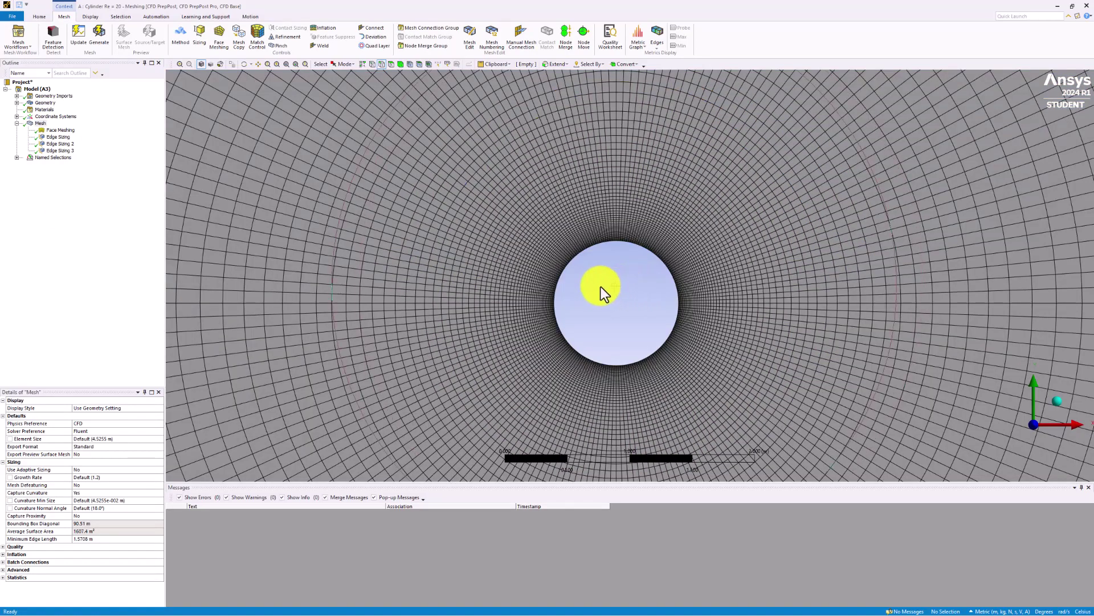
{"action": "scroll", "coordinate": [601, 287], "scroll_direction": "up", "scroll_amount": 1}
{"action": "scroll", "coordinate": [597, 341], "scroll_direction": "up", "scroll_amount": 2}
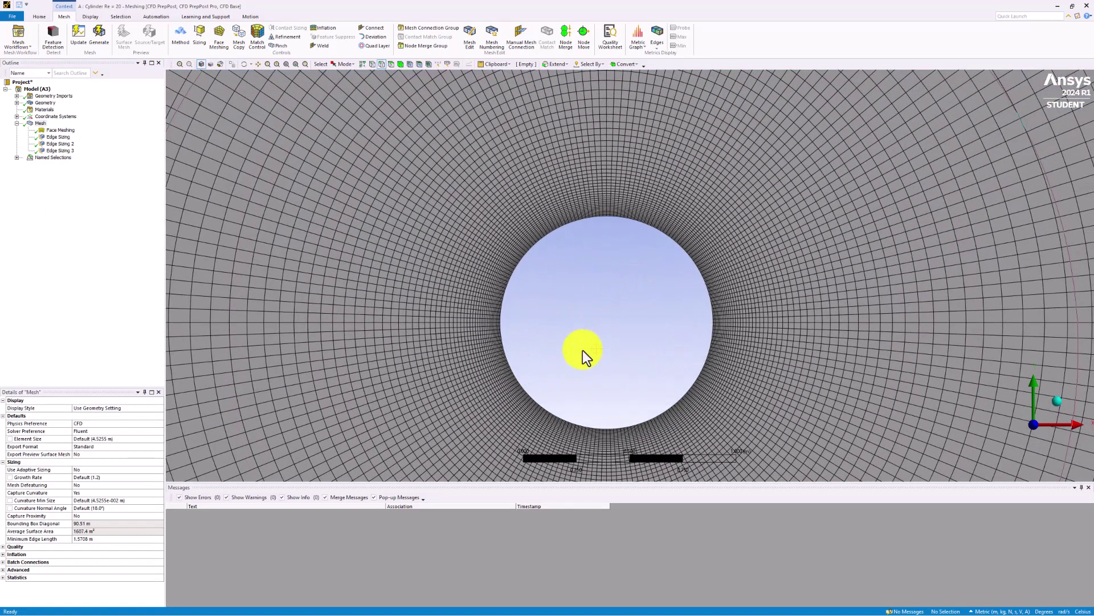
{"action": "right_click", "coordinate": [648, 328]}
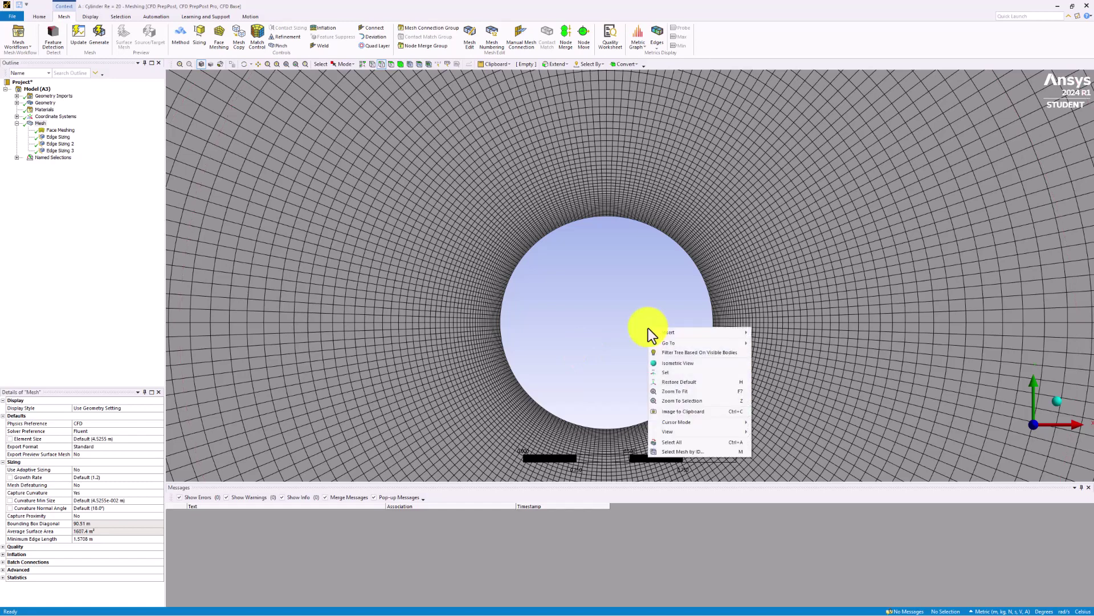
{"action": "left_click", "coordinate": [686, 392]}
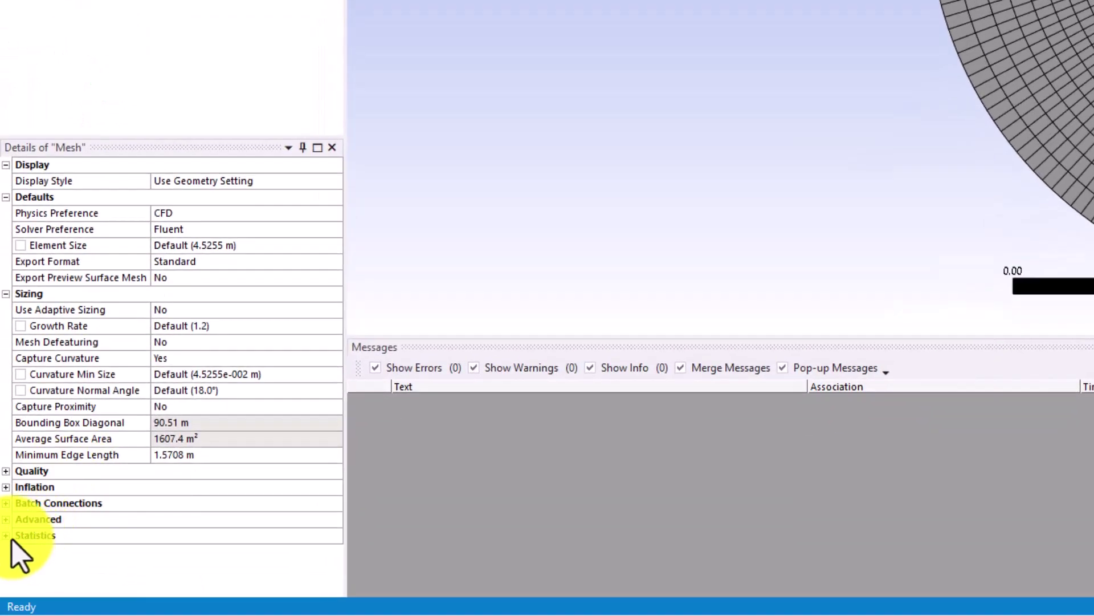
Expand the Statistics group to show 18624 nodes and 18432 elements
{"action": "left_click", "coordinate": [17, 536]}
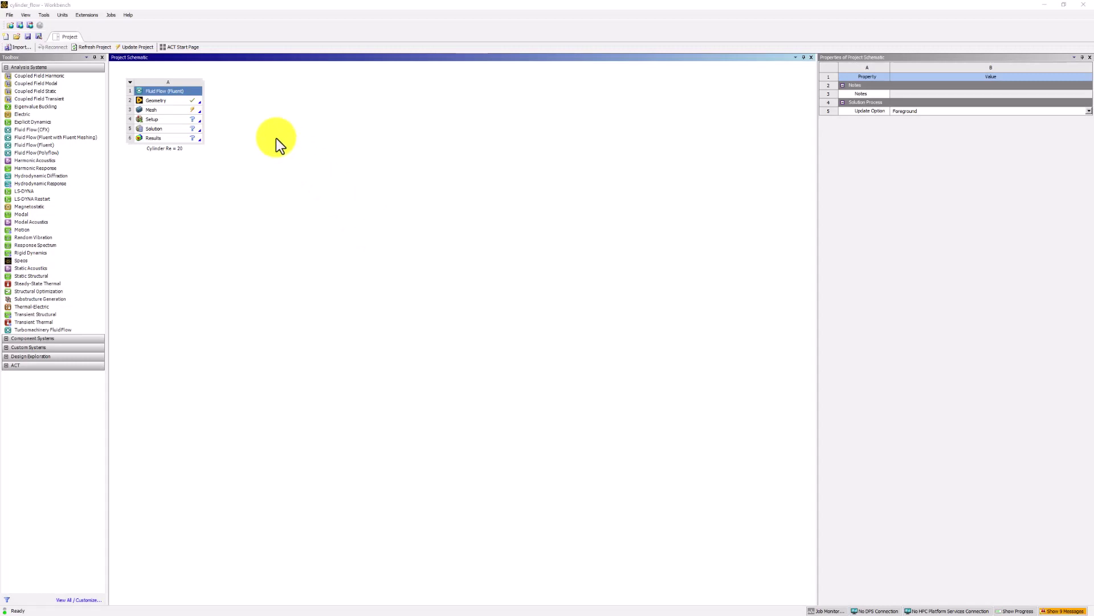
Update the Mesh cell of the Cylinder Re = 20 system in the Project Schematic
{"action": "right_click", "coordinate": [185, 109]}
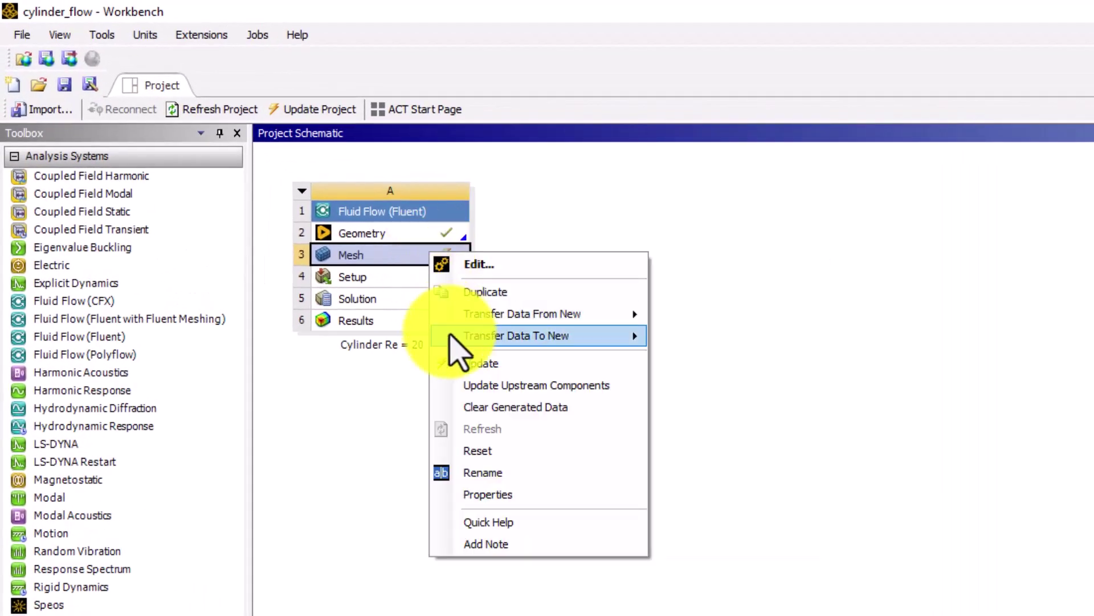
{"action": "left_click", "coordinate": [481, 364]}
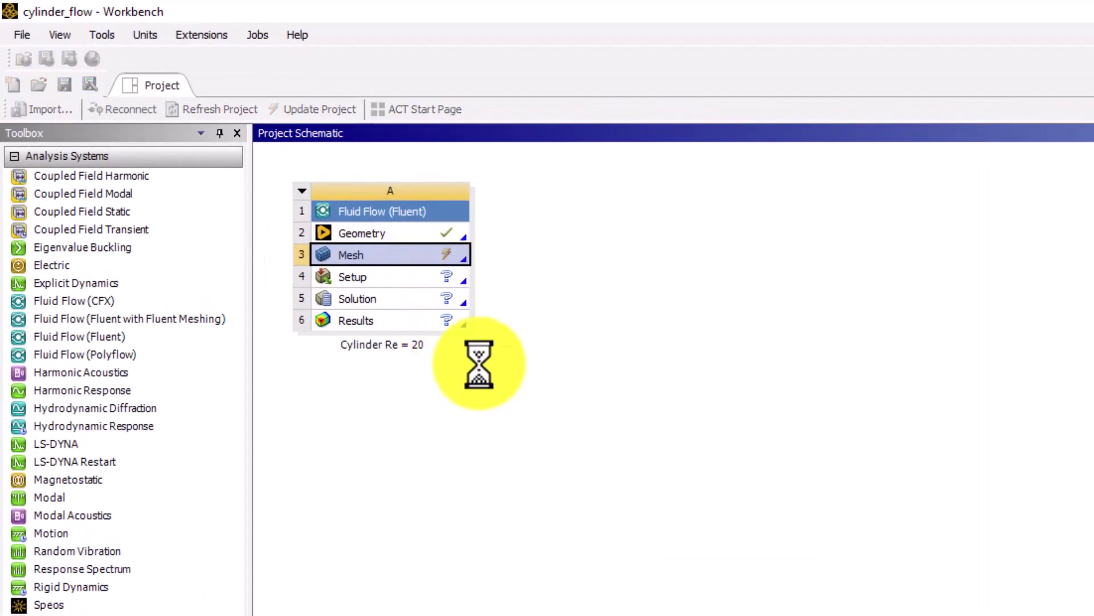